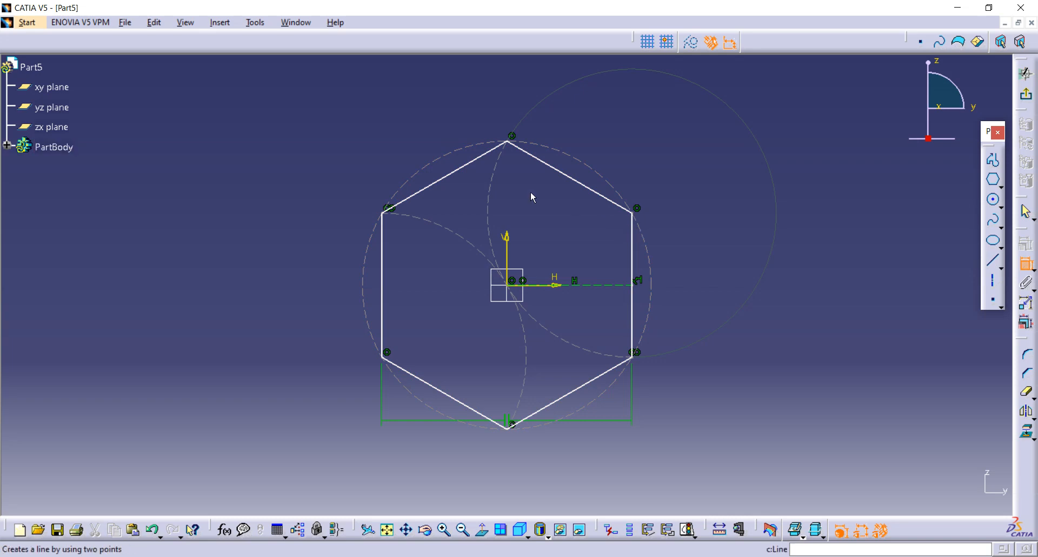
Add a 155 mm distance dimension between two opposite slanted sides of the hexagon.
{"action": "left_click", "coordinate": [454, 174]}
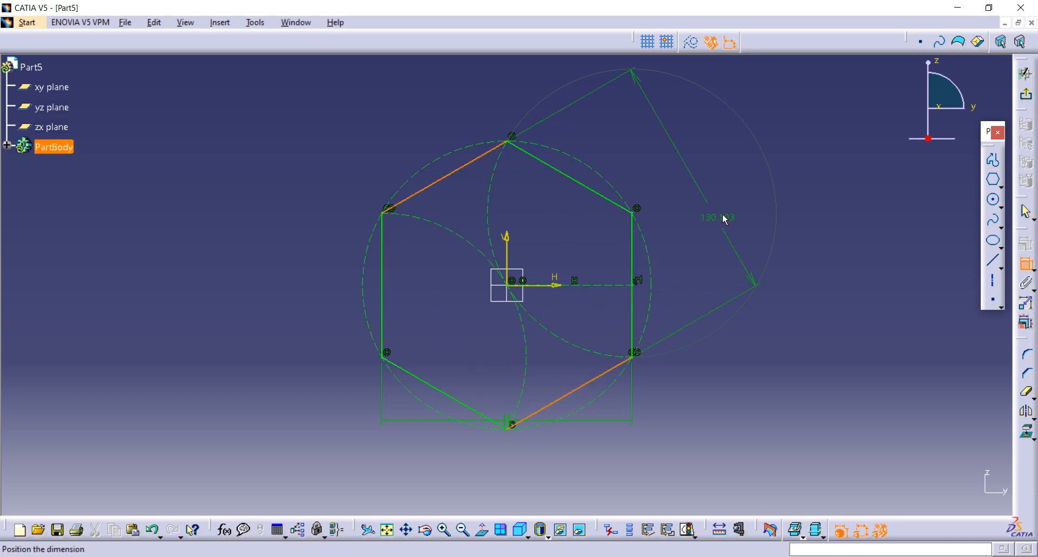
{"action": "left_click", "coordinate": [721, 216]}
{"action": "double_click", "coordinate": [721, 216]}
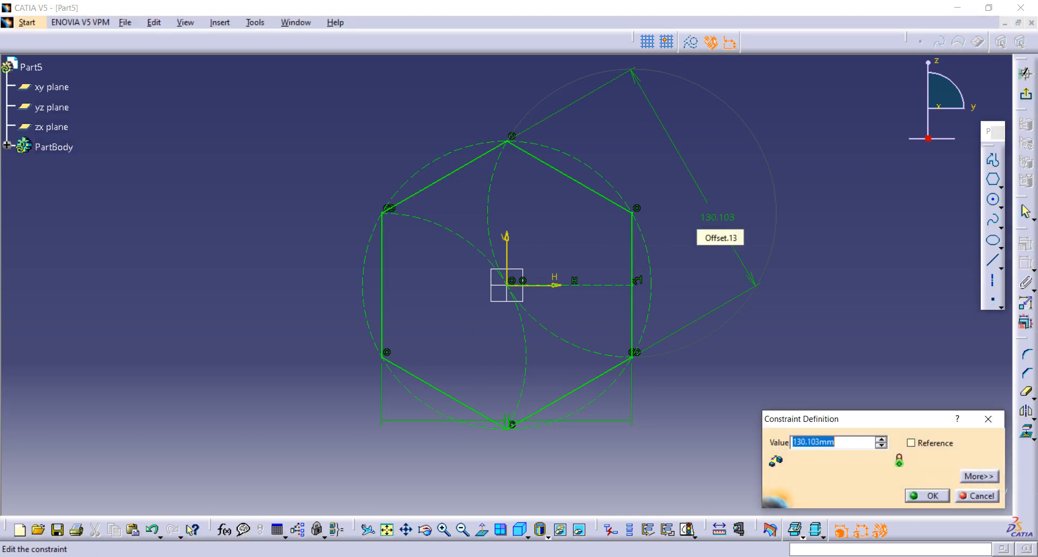
{"action": "key", "text": "Return"}
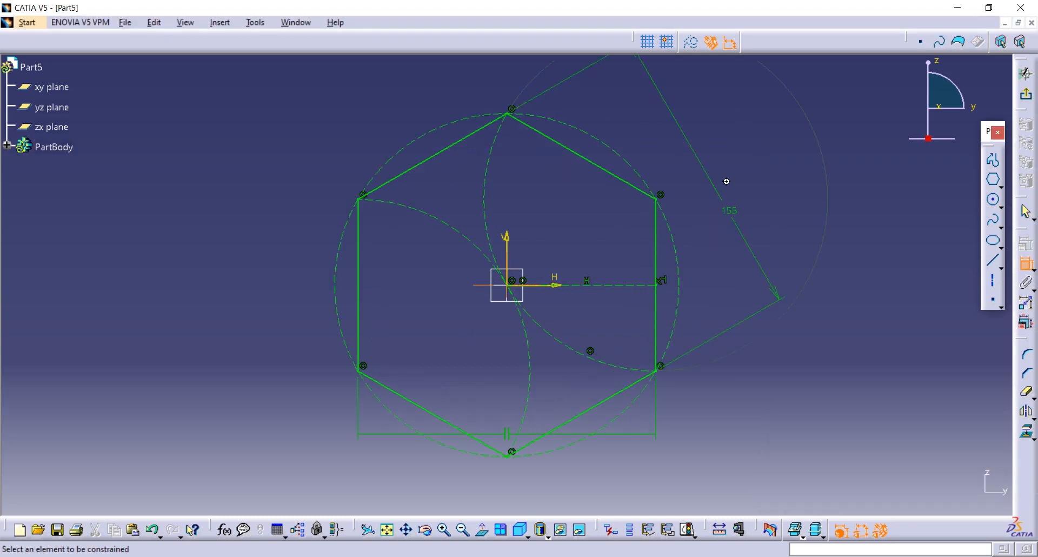
{"action": "middle_click_drag", "start_coordinate": [726, 182], "coordinate": [726, 204], "text": "ctrl"}
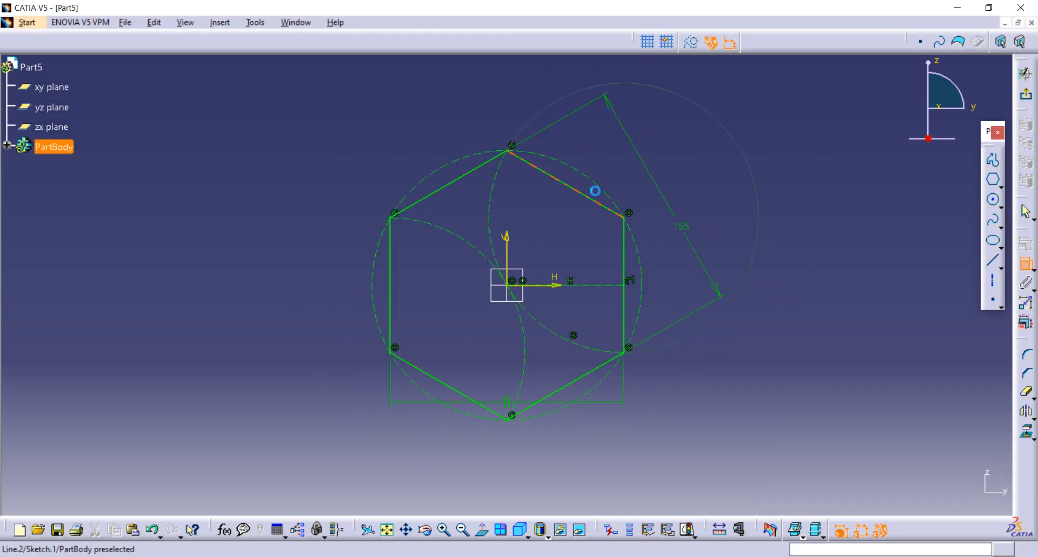
{"action": "key", "text": "Escape"}
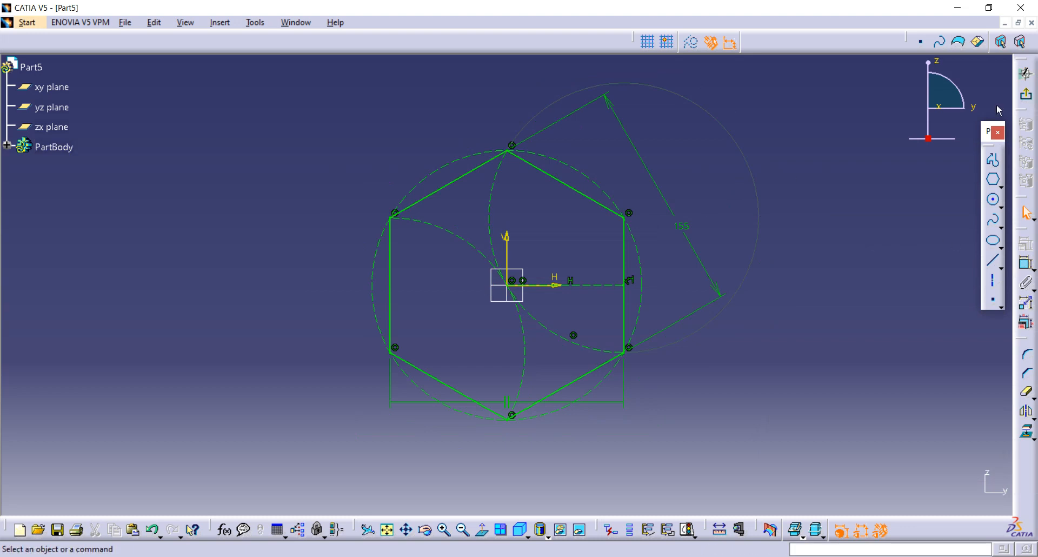
Exit the hexagon sketch and extrude it as a 65 mm long pad.
{"action": "left_click", "coordinate": [1025, 74]}
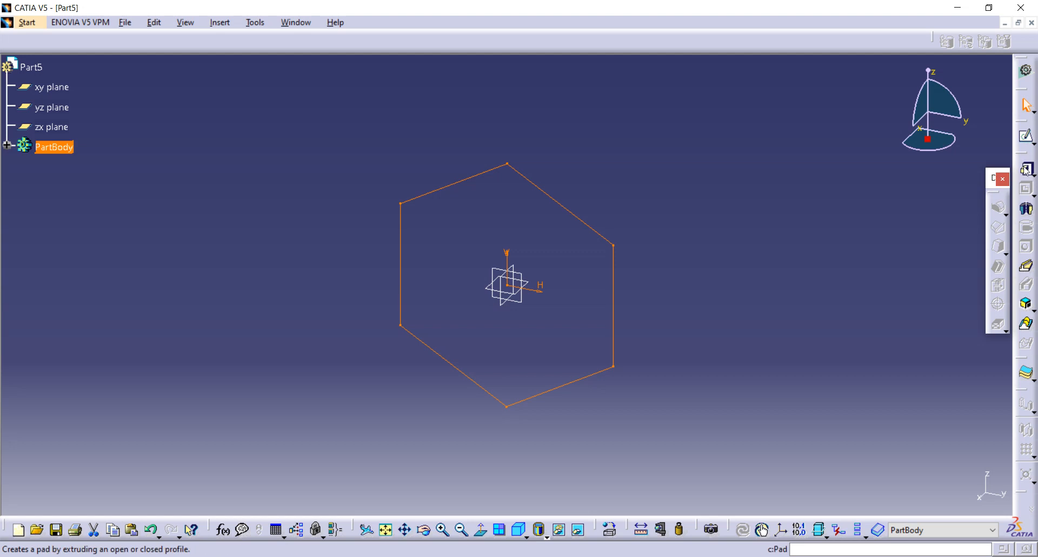
{"action": "left_click", "coordinate": [1026, 167]}
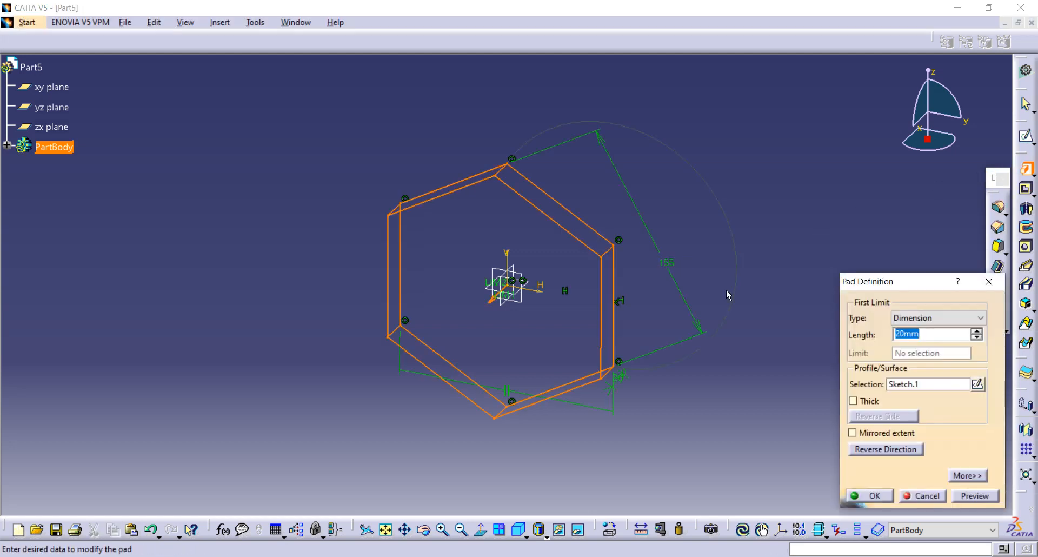
{"action": "key", "text": "Return"}
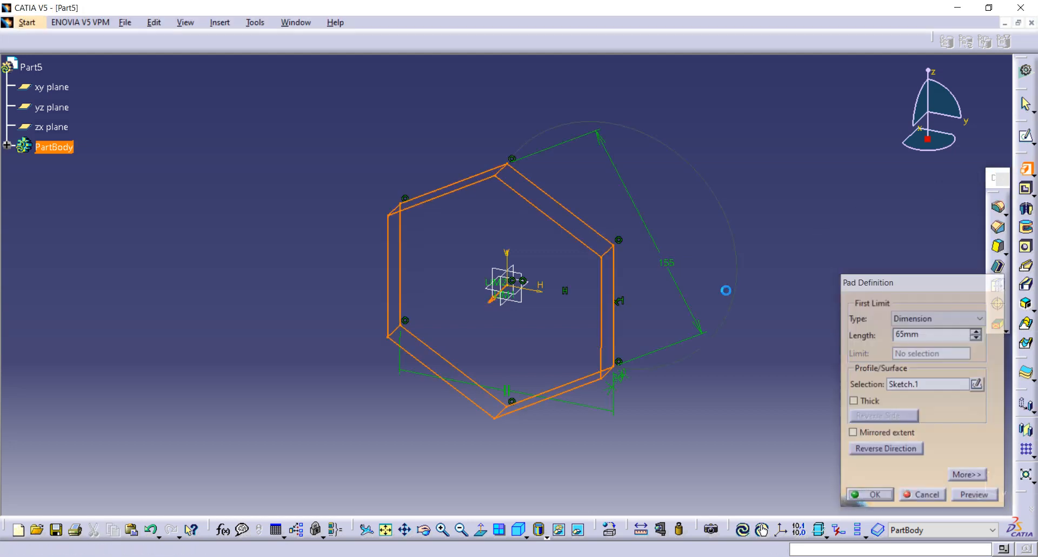
Open a new sketch on the front hexagonal face of the pad.
{"action": "middle_click_drag", "start_coordinate": [557, 359], "coordinate": [549, 303]}
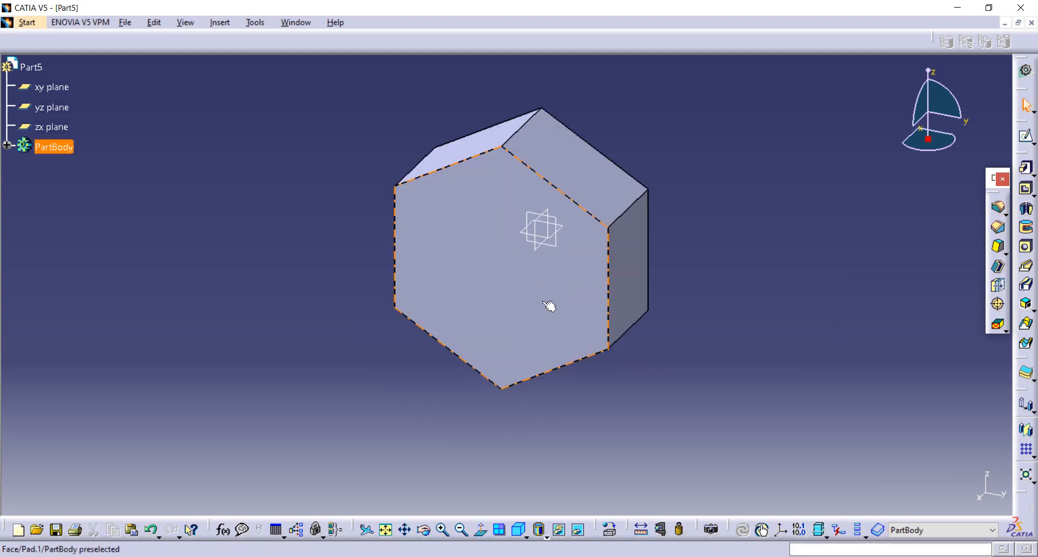
{"action": "left_click", "coordinate": [502, 280]}
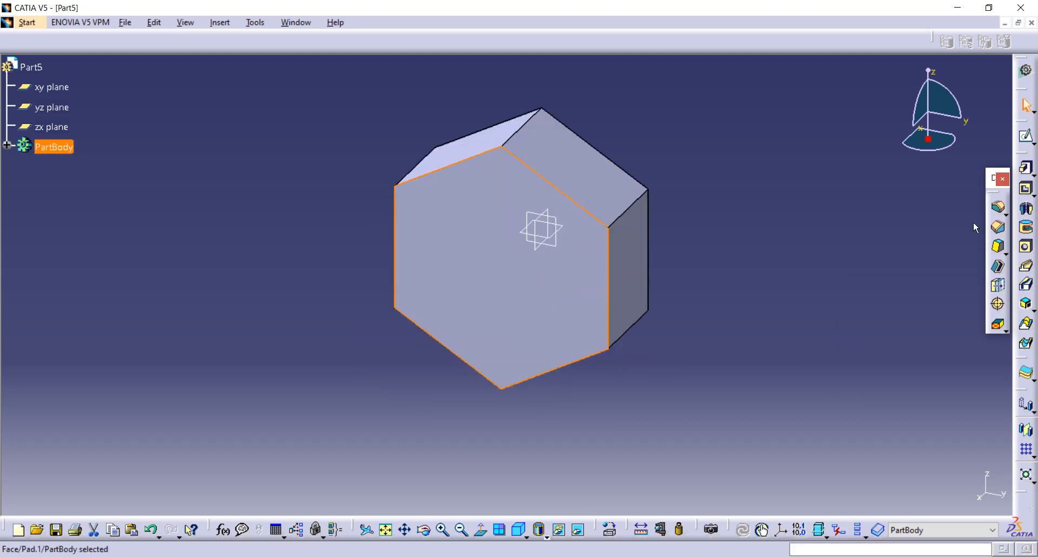
{"action": "left_click", "coordinate": [1027, 138]}
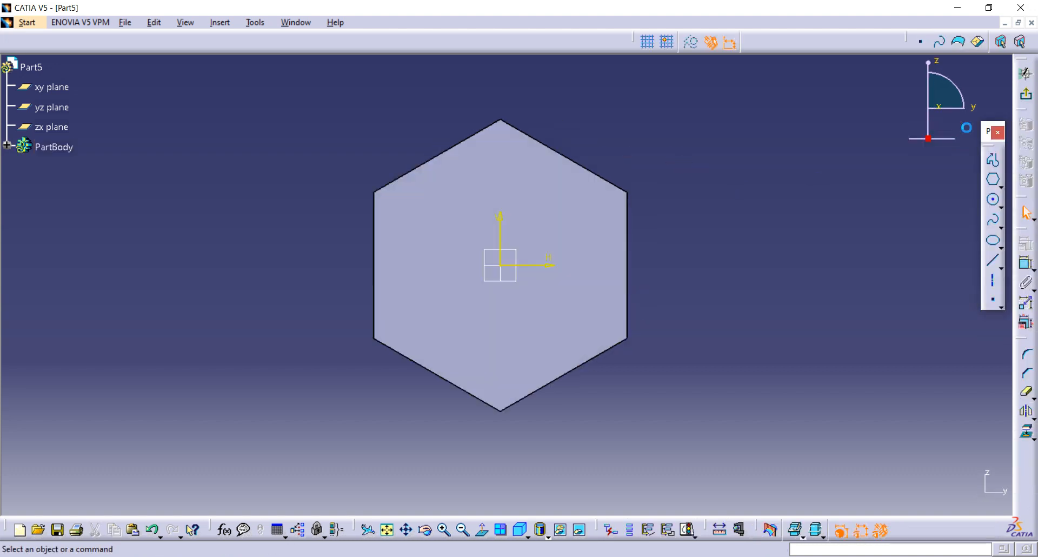
{"action": "left_click", "coordinate": [994, 200]}
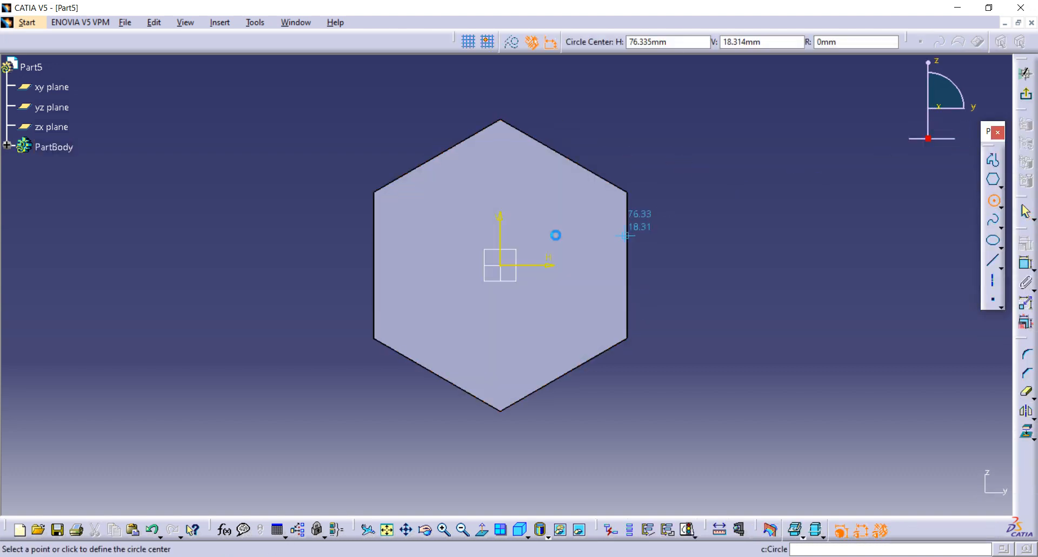
{"action": "left_click", "coordinate": [501, 265]}
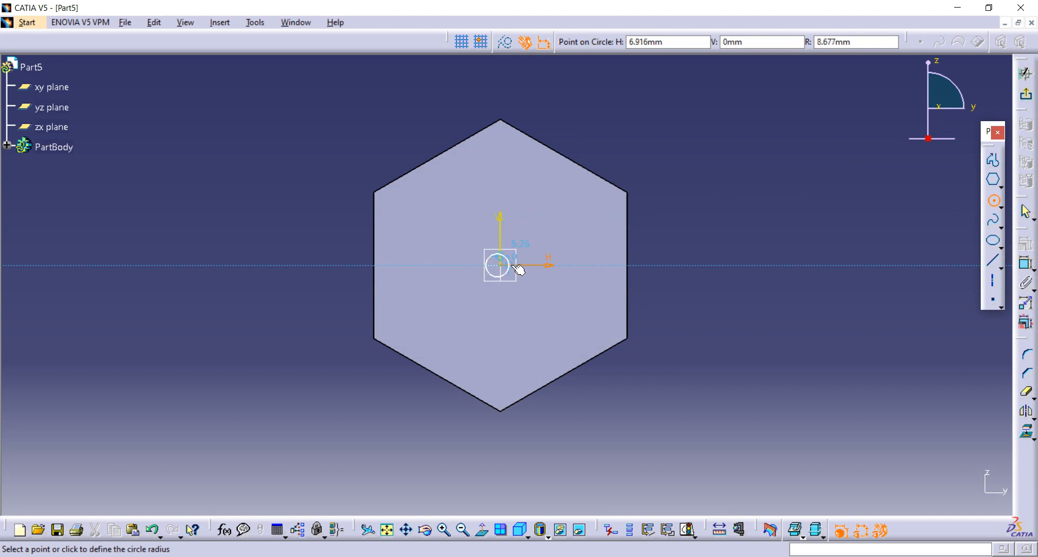
{"action": "key", "text": "Escape"}
Draw a circle centred on the sketch origin and constrain its diameter to 100 mm.
{"action": "left_click", "coordinate": [993, 199]}
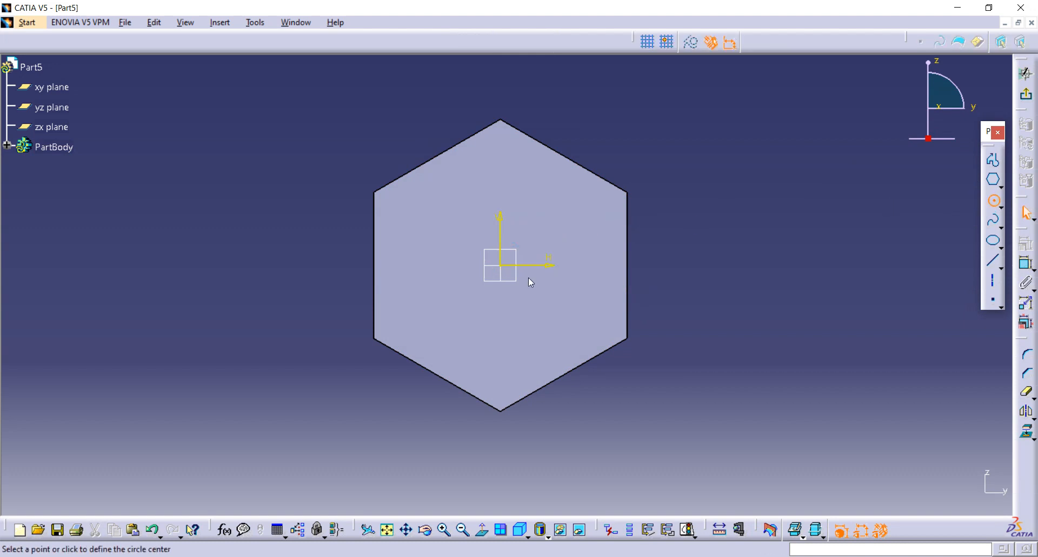
{"action": "left_click", "coordinate": [506, 268]}
{"action": "left_click", "coordinate": [551, 202]}
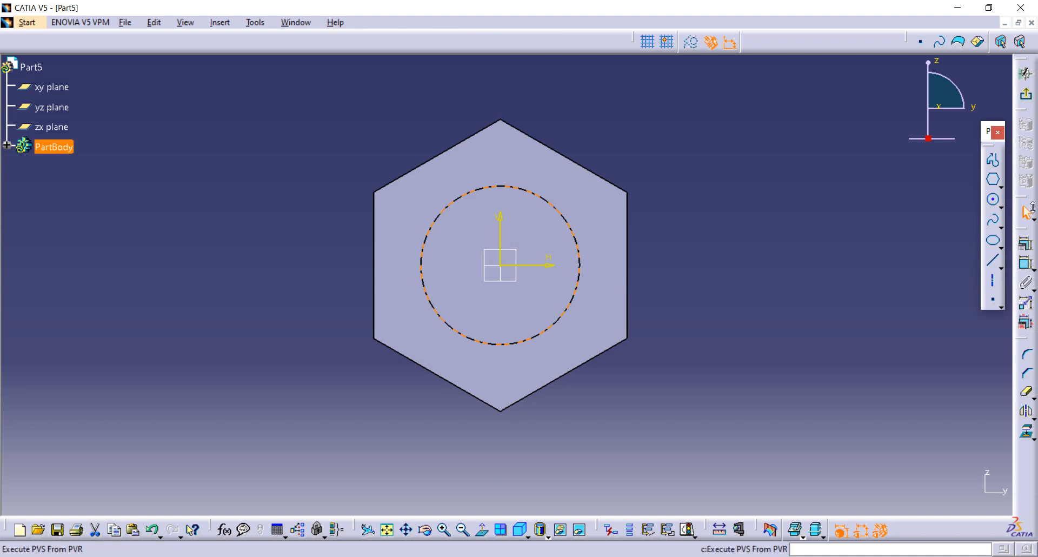
{"action": "left_click", "coordinate": [1025, 265]}
{"action": "left_click", "coordinate": [753, 220]}
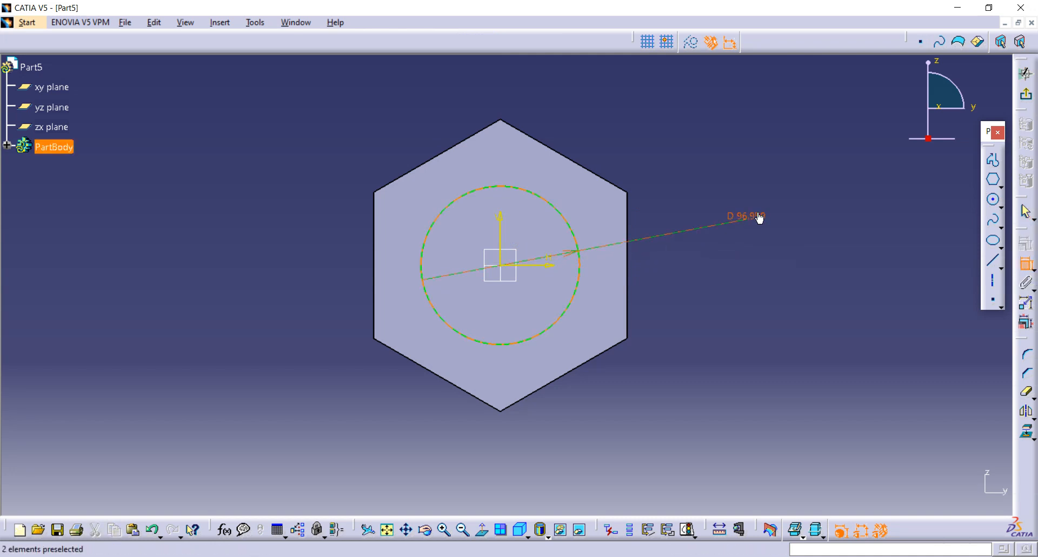
{"action": "double_click", "coordinate": [758, 217]}
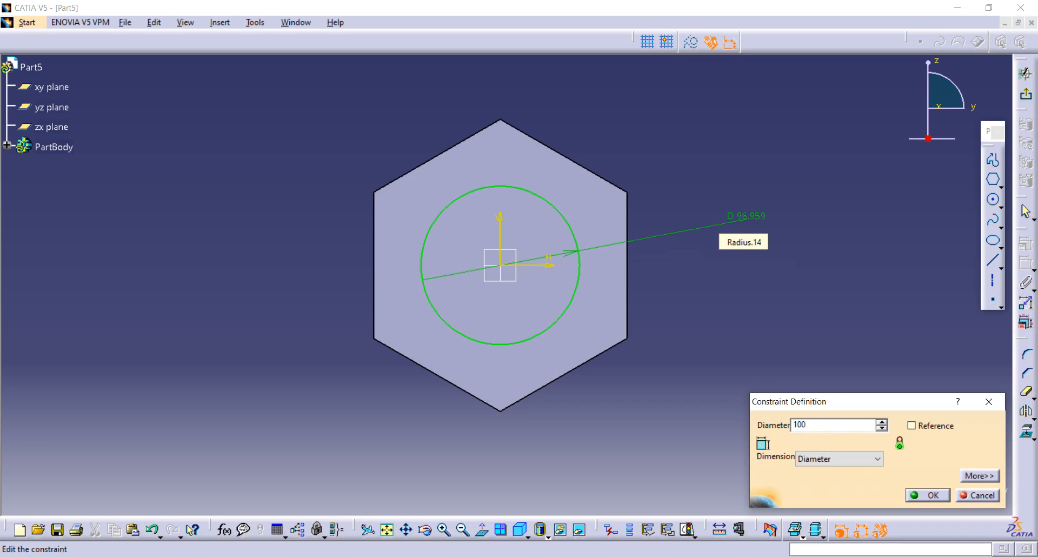
{"action": "key", "text": "Return"}
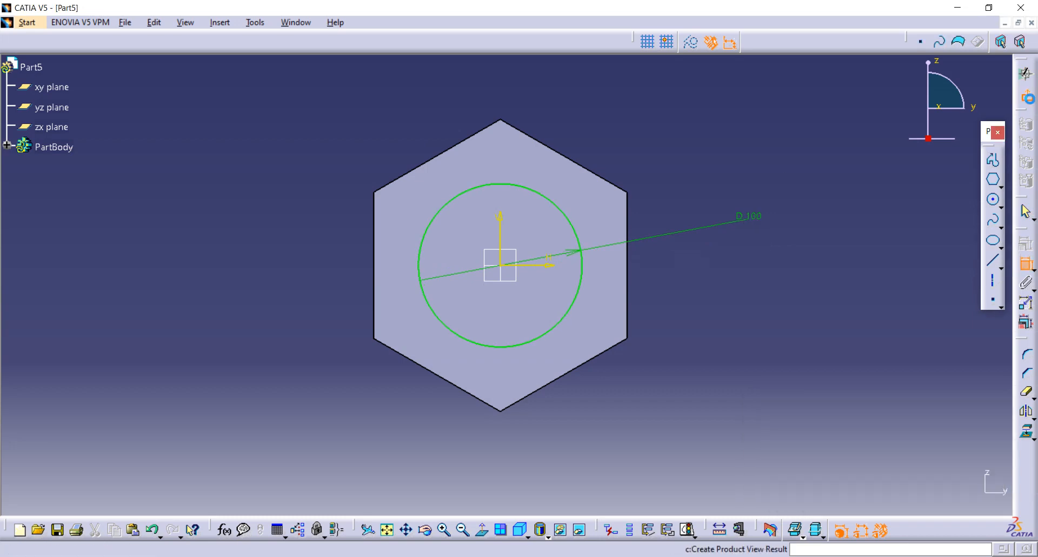
Exit the circle sketch and extrude it as a 50 mm long pad from the hexagonal face.
{"action": "left_click", "coordinate": [1025, 73]}
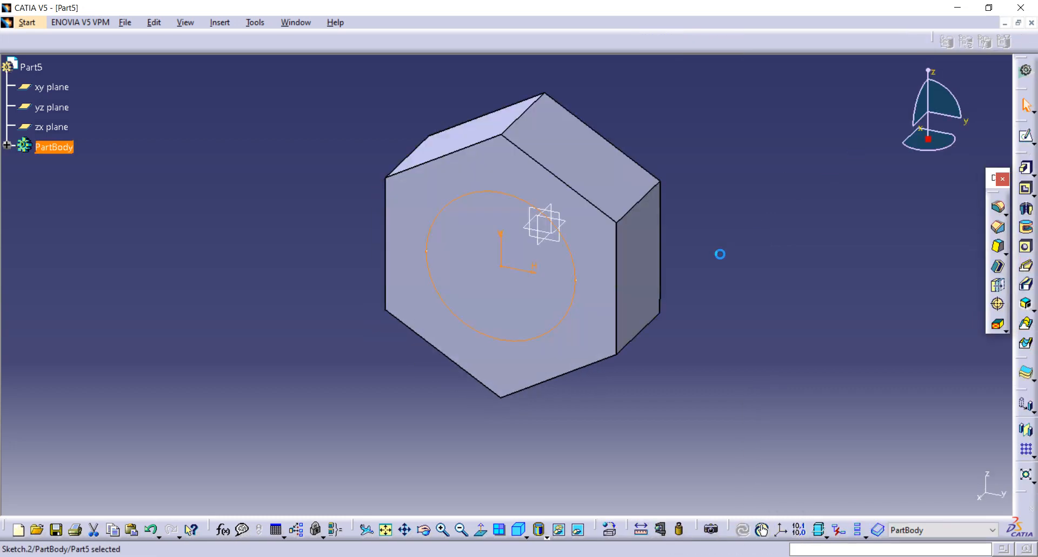
{"action": "left_click", "coordinate": [1025, 168]}
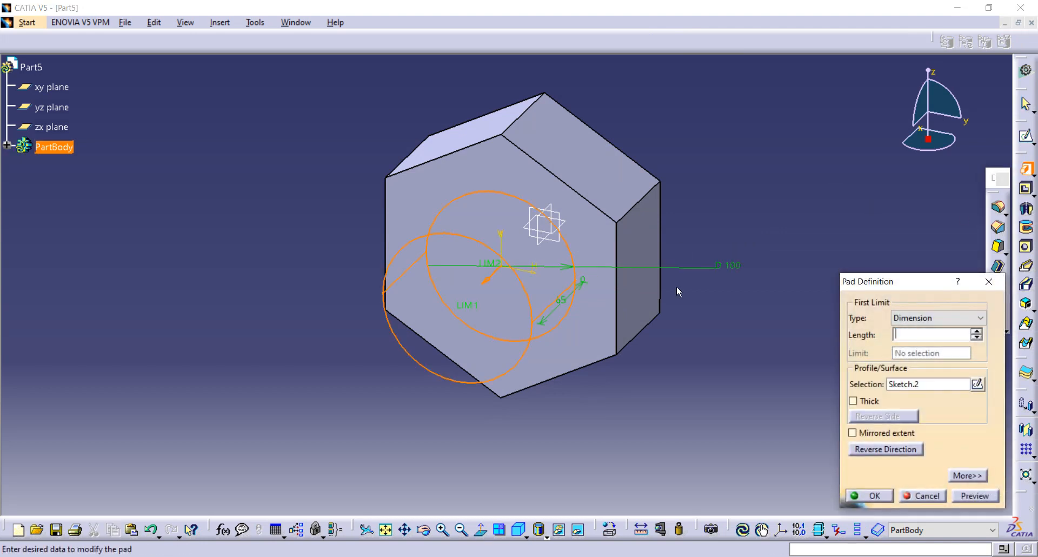
{"action": "type", "text": "50"}
{"action": "key", "text": "Return"}
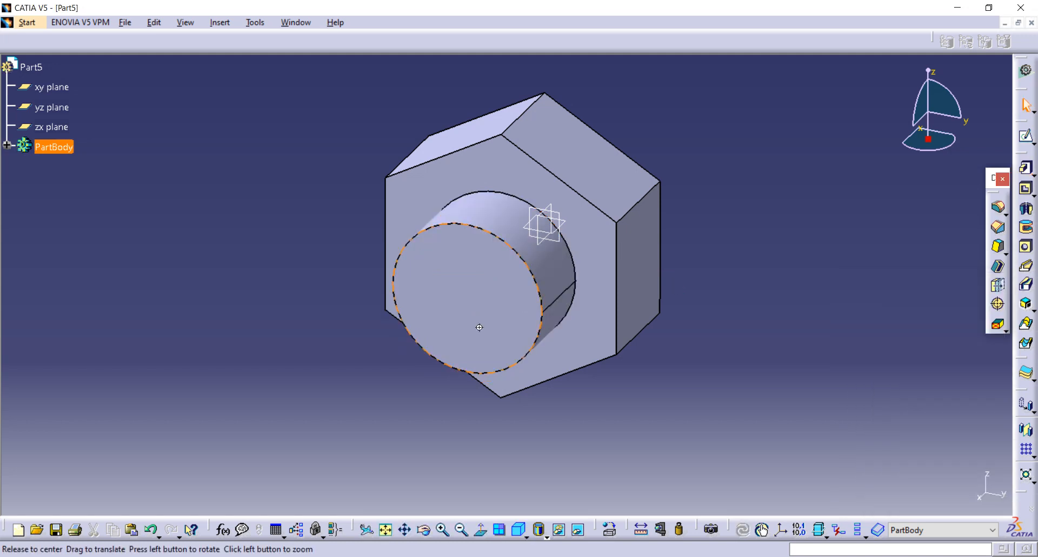
Sketch a circle about 52 mm in diameter, centred on the origin, on the end face of the cylindrical boss.
{"action": "middle_click_drag", "start_coordinate": [475, 325], "coordinate": [481, 263]}
{"action": "left_click", "coordinate": [480, 263]}
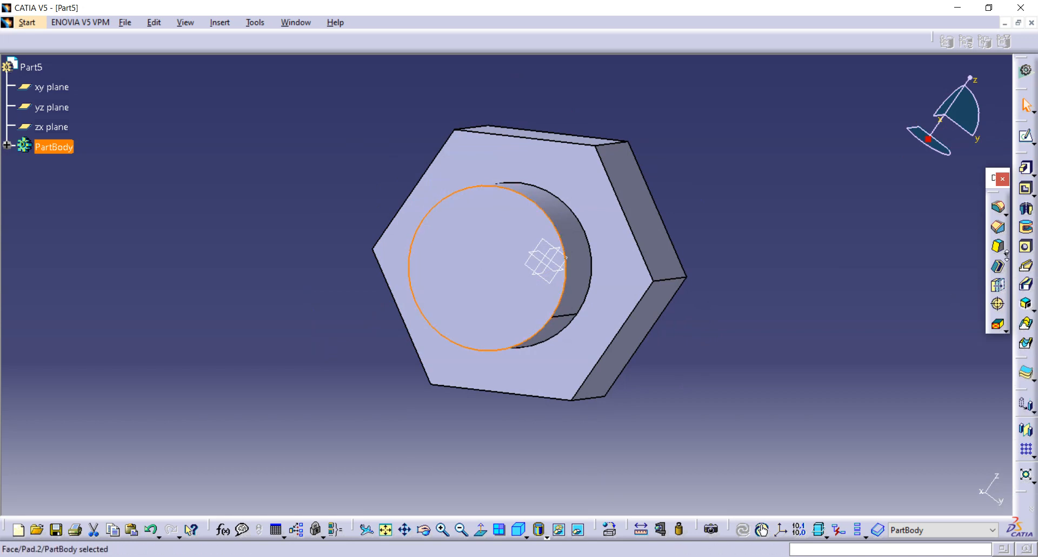
{"action": "left_click", "coordinate": [1026, 137]}
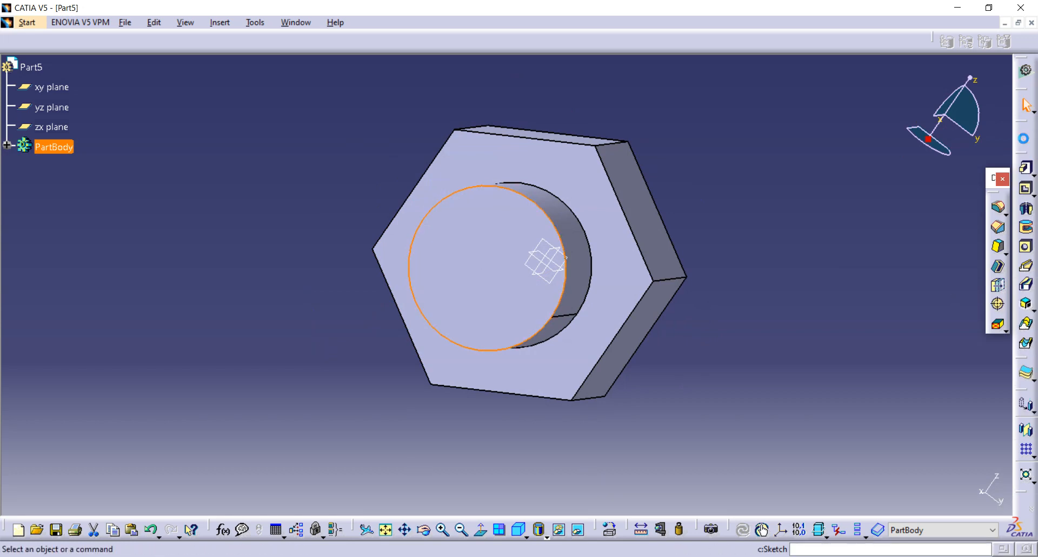
{"action": "left_click", "coordinate": [546, 261]}
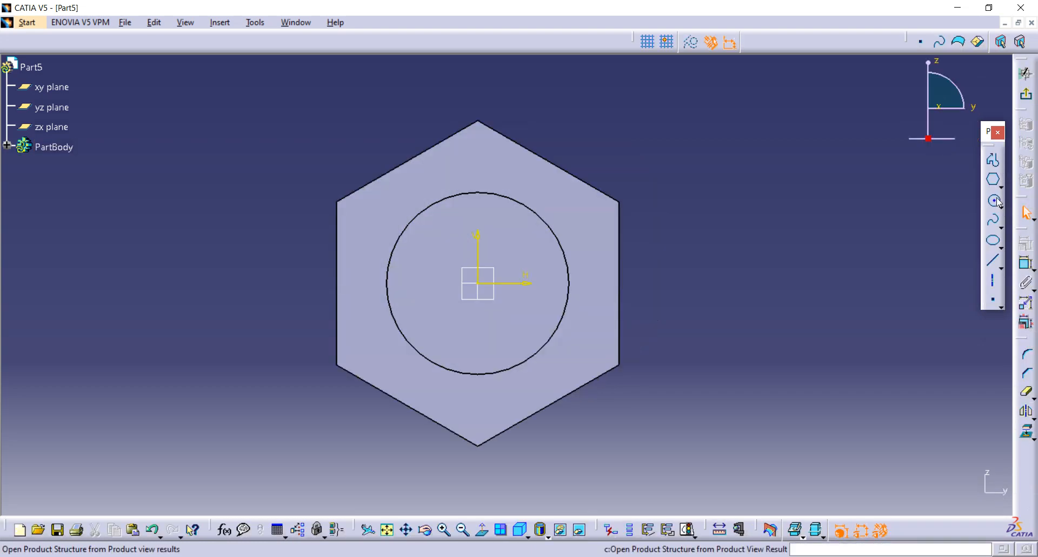
{"action": "left_click", "coordinate": [994, 200]}
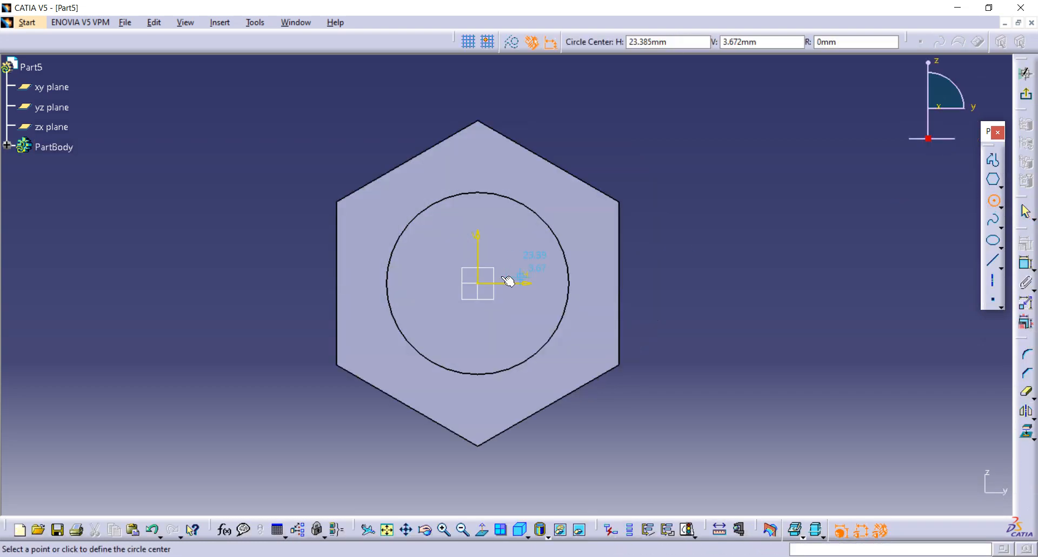
{"action": "left_click", "coordinate": [478, 283]}
{"action": "left_click", "coordinate": [506, 244]}
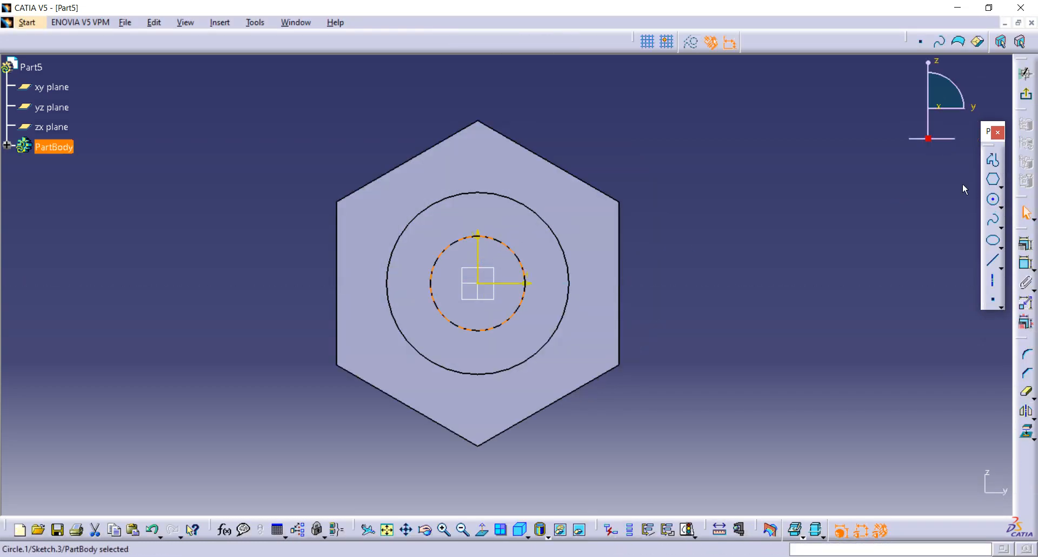
Add a diameter dimension to the new inner circle and set it to 75 mm.
{"action": "left_click", "coordinate": [1019, 265]}
{"action": "left_click", "coordinate": [783, 266]}
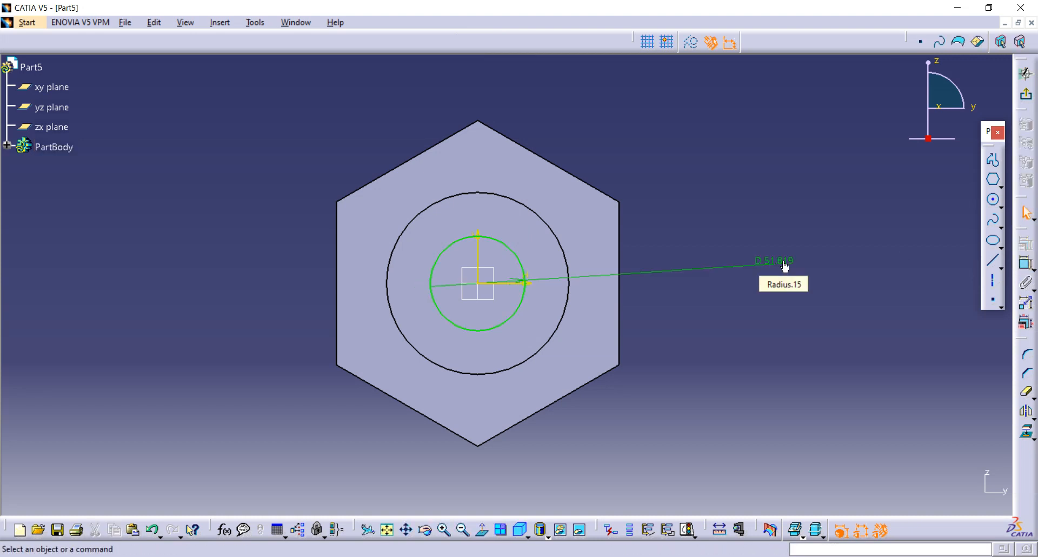
{"action": "double_click", "coordinate": [784, 265]}
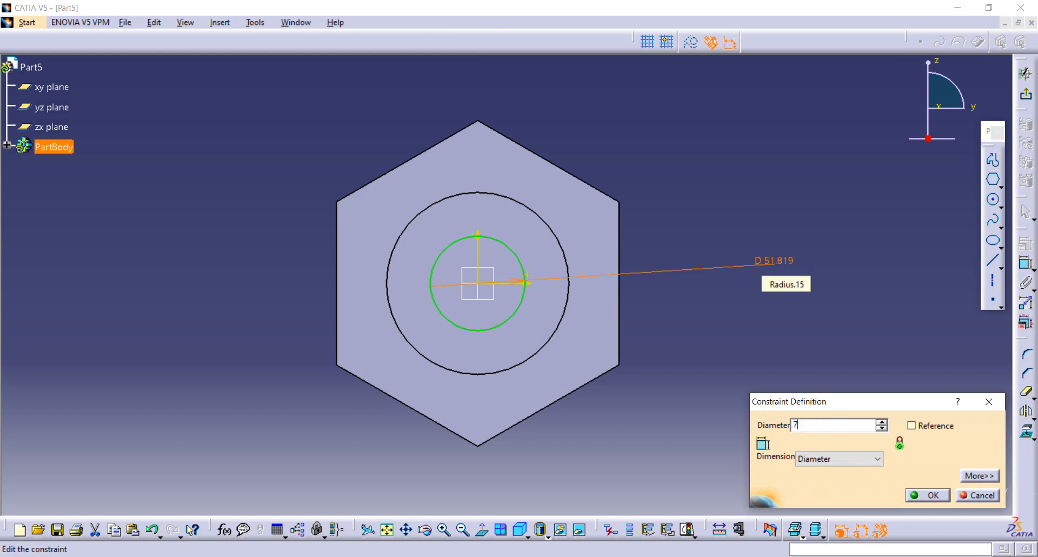
{"action": "key", "text": "Return"}
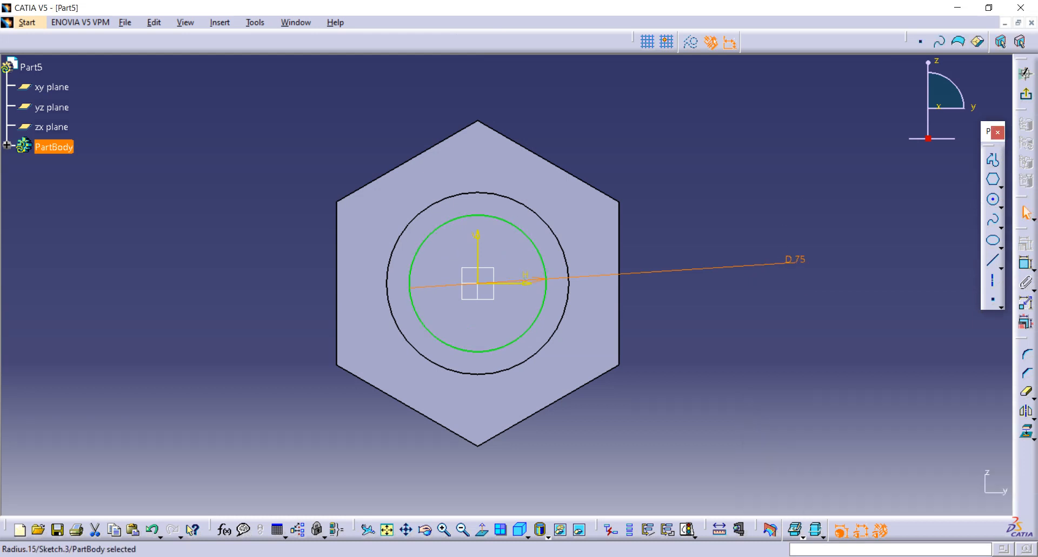
Exit the sketch and cut the circle through the whole part as a pocket with the Up to last limit.
{"action": "left_click", "coordinate": [1025, 95]}
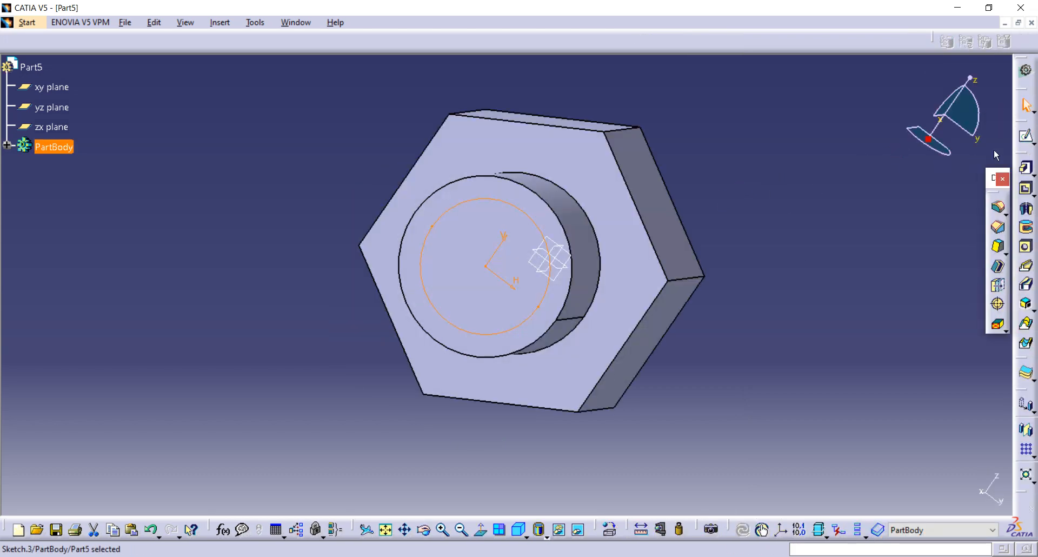
{"action": "left_click", "coordinate": [1025, 190]}
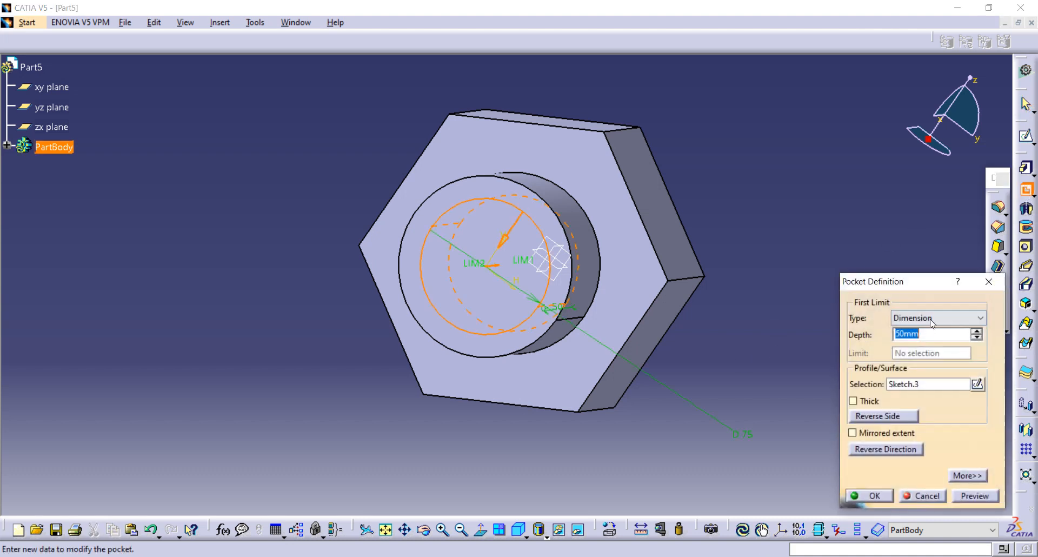
{"action": "left_click", "coordinate": [946, 318]}
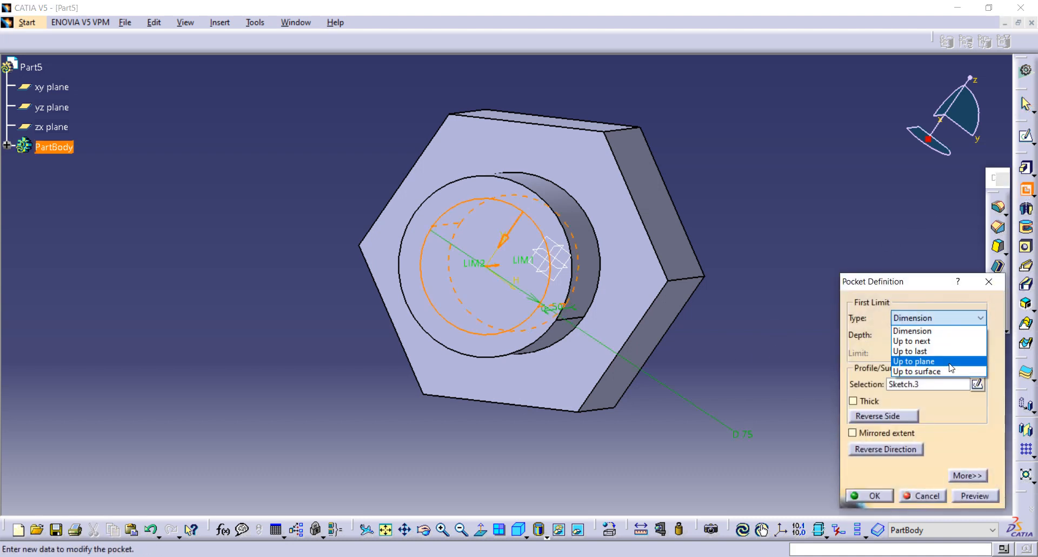
{"action": "left_click", "coordinate": [946, 351]}
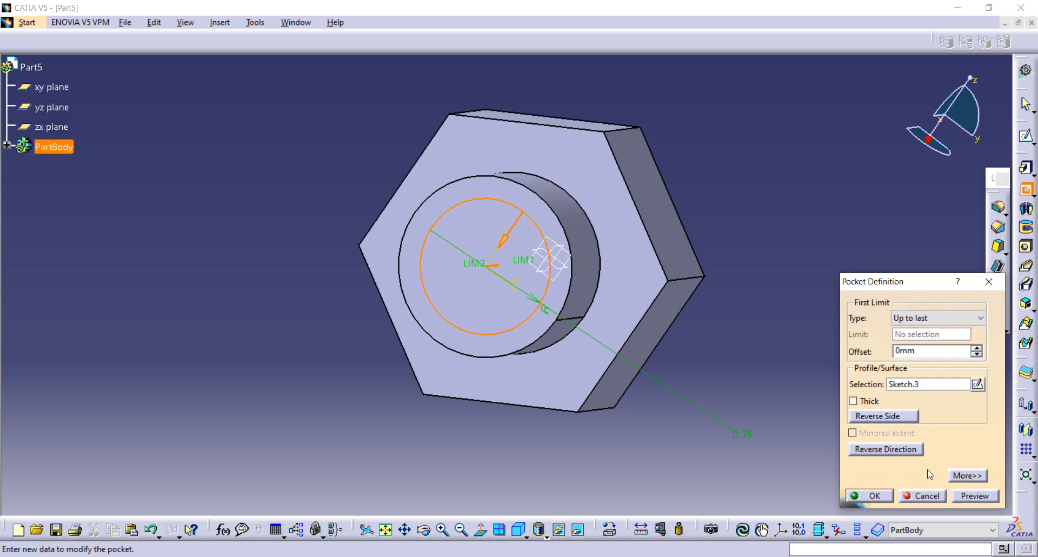
{"action": "left_click", "coordinate": [888, 495]}
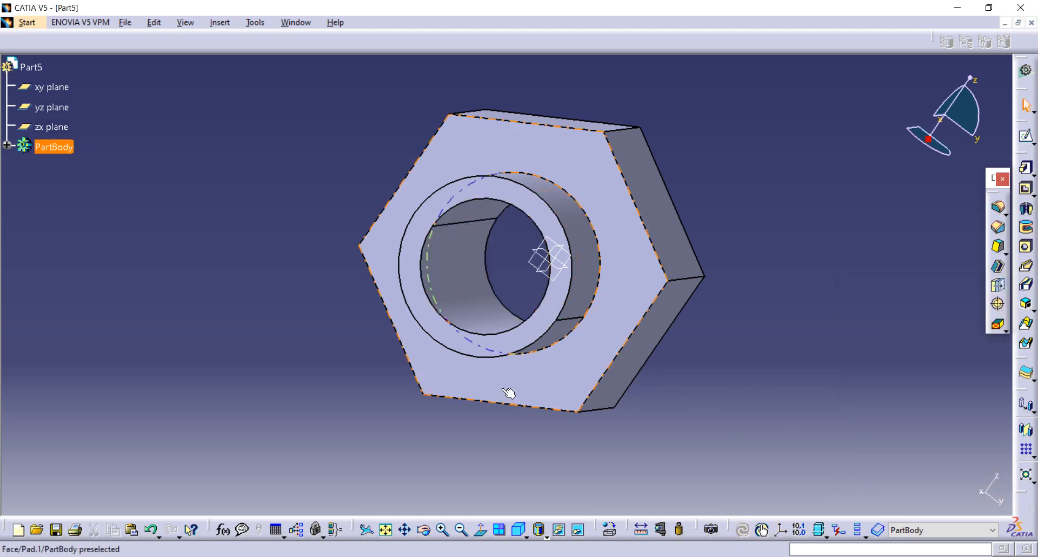
{"action": "middle_click_drag", "start_coordinate": [510, 394], "coordinate": [494, 427]}
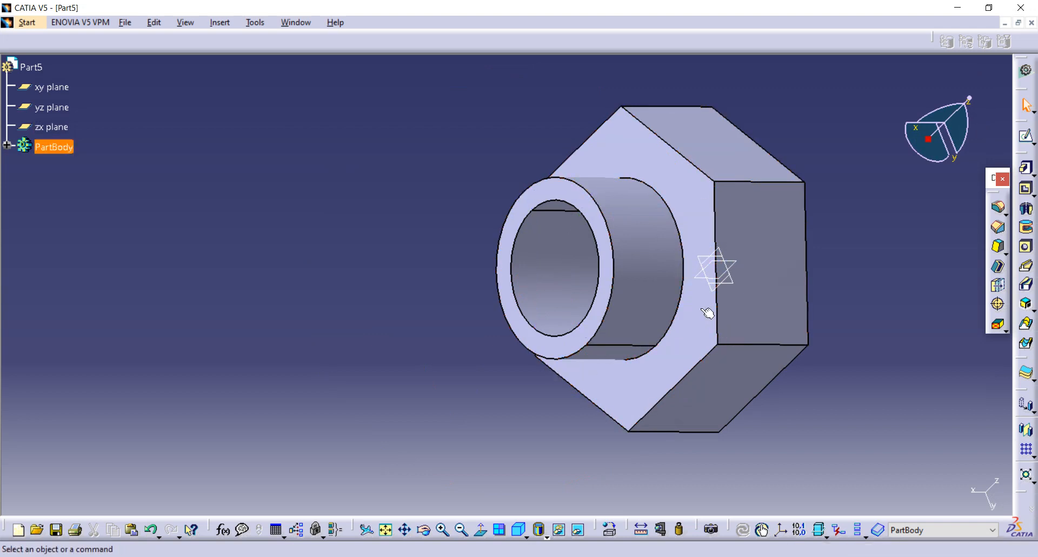
Start a sketch on the zx plane and project the hexagonal pad's lowest outer edge and adjoining boss-side edge onto it.
{"action": "middle_click_drag", "start_coordinate": [741, 266], "coordinate": [347, 304]}
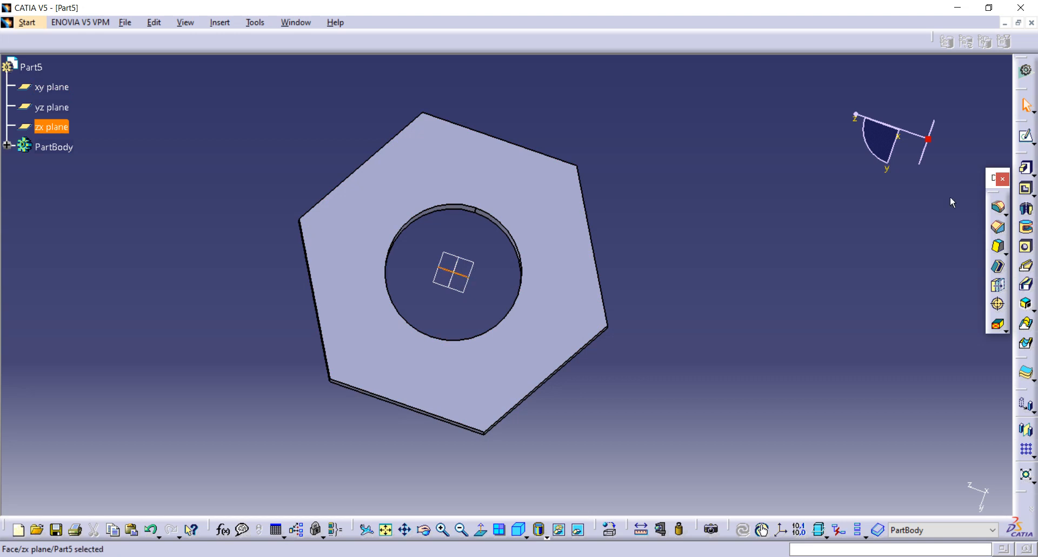
{"action": "left_click", "coordinate": [1025, 136]}
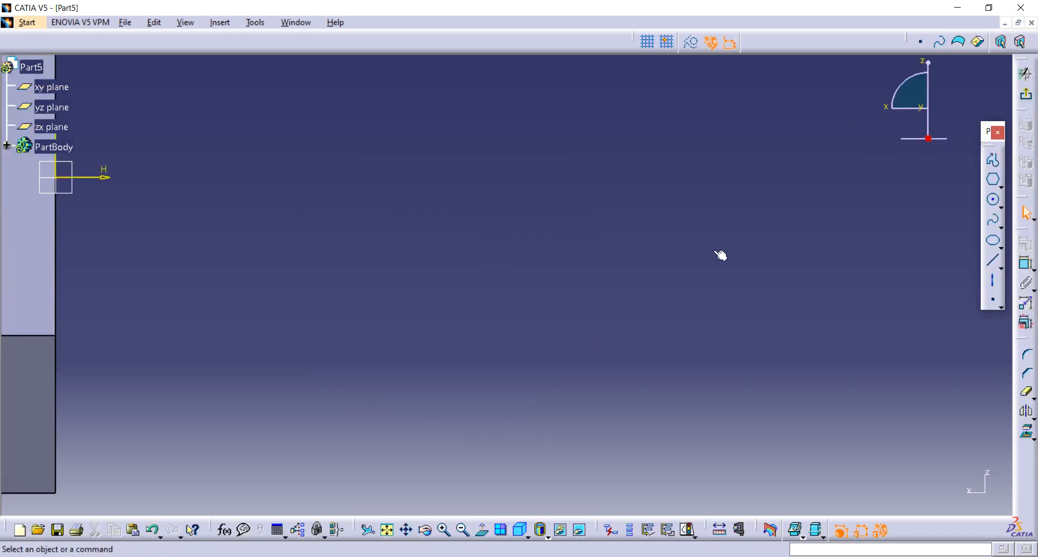
{"action": "left_click", "coordinate": [481, 530]}
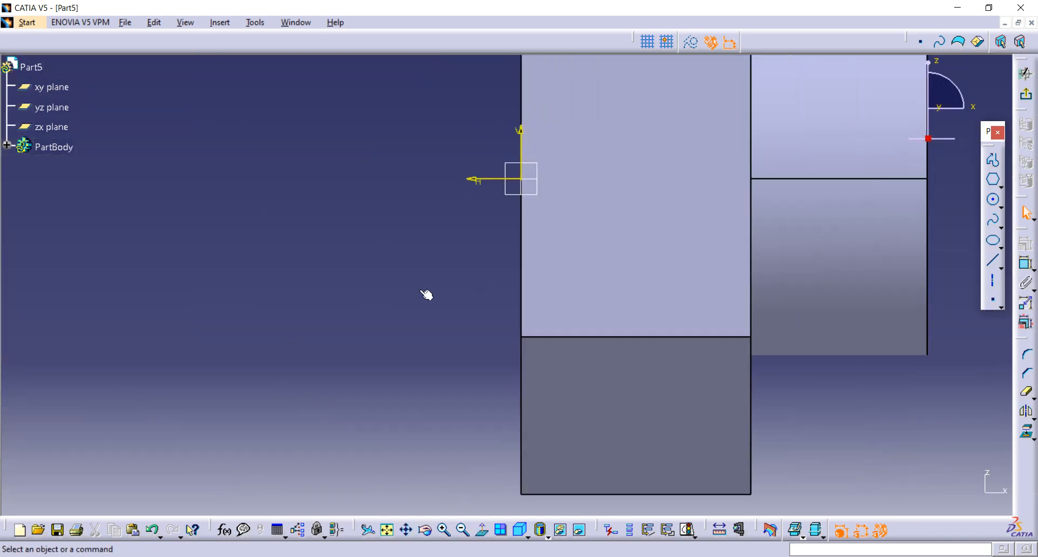
{"action": "mouse_move", "coordinate": [446, 328]}
{"action": "middle_mouse_down"}
{"action": "mouse_move", "coordinate": [440, 320]}
{"action": "mouse_move", "coordinate": [438, 414]}
{"action": "middle_mouse_up"}
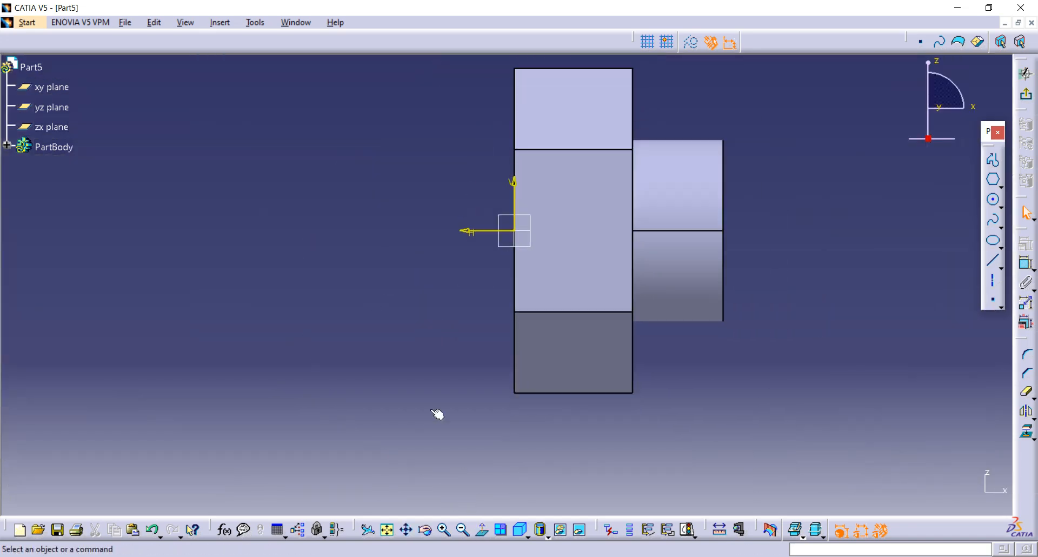
{"action": "left_click", "coordinate": [388, 529]}
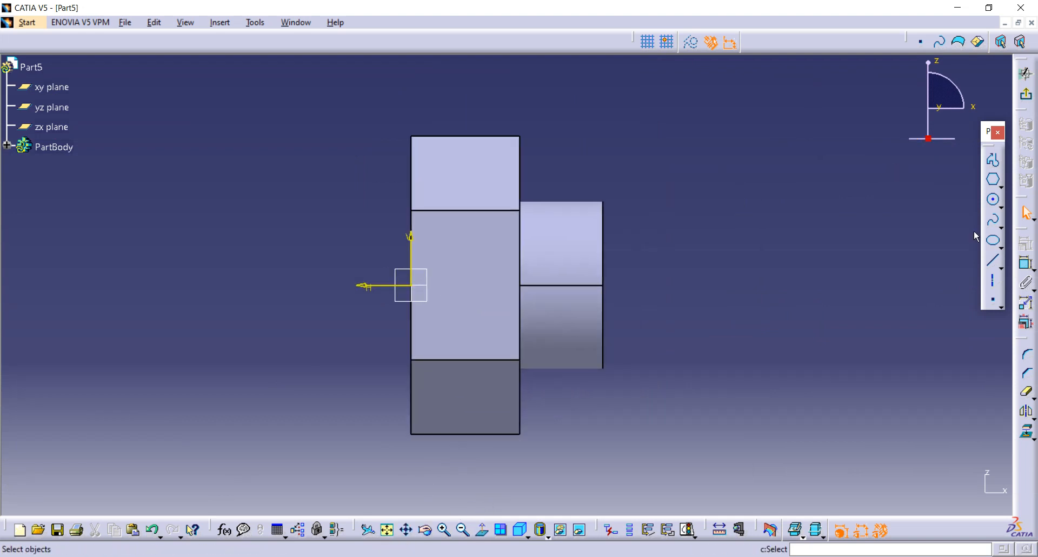
{"action": "left_click", "coordinate": [1027, 431]}
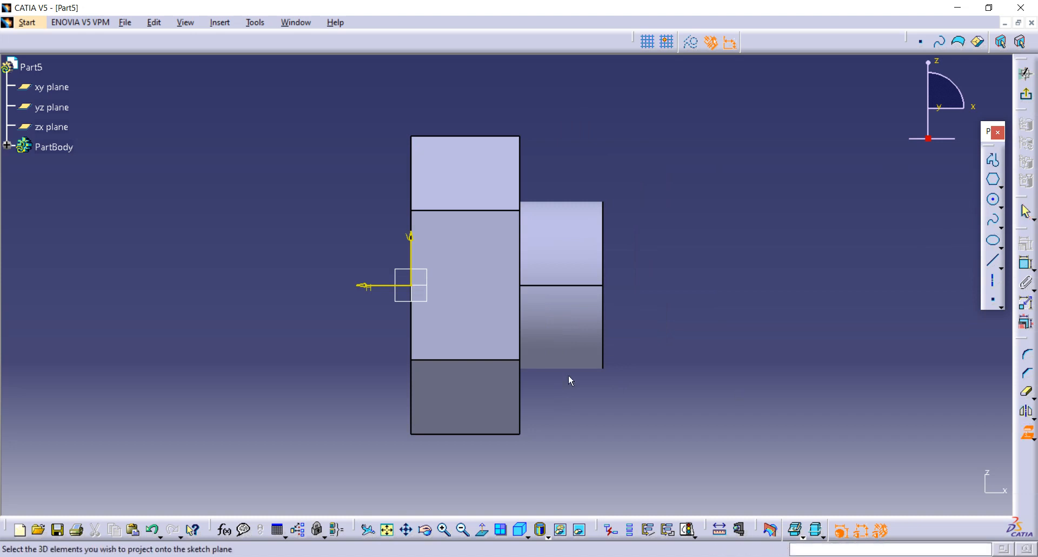
{"action": "left_click", "coordinate": [494, 434]}
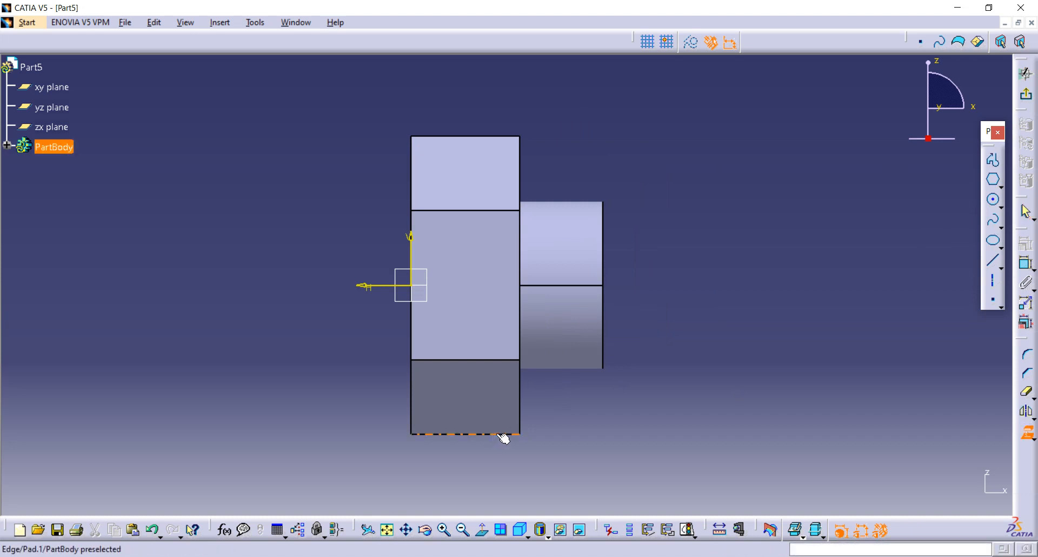
{"action": "left_click", "coordinate": [519, 411]}
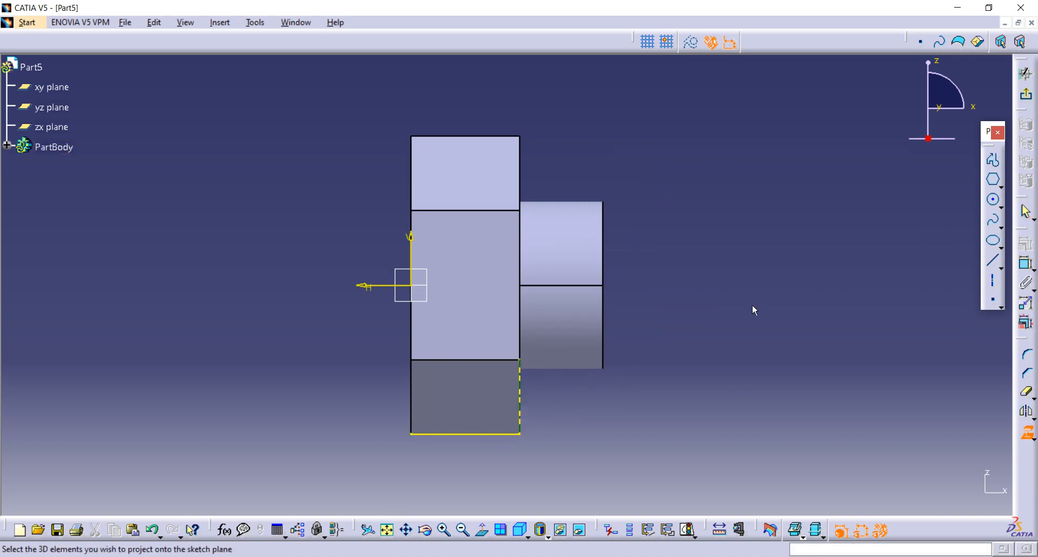
Add a sketch corner of about 19.5 mm radius between the two projected edges.
{"action": "left_click", "coordinate": [1027, 357]}
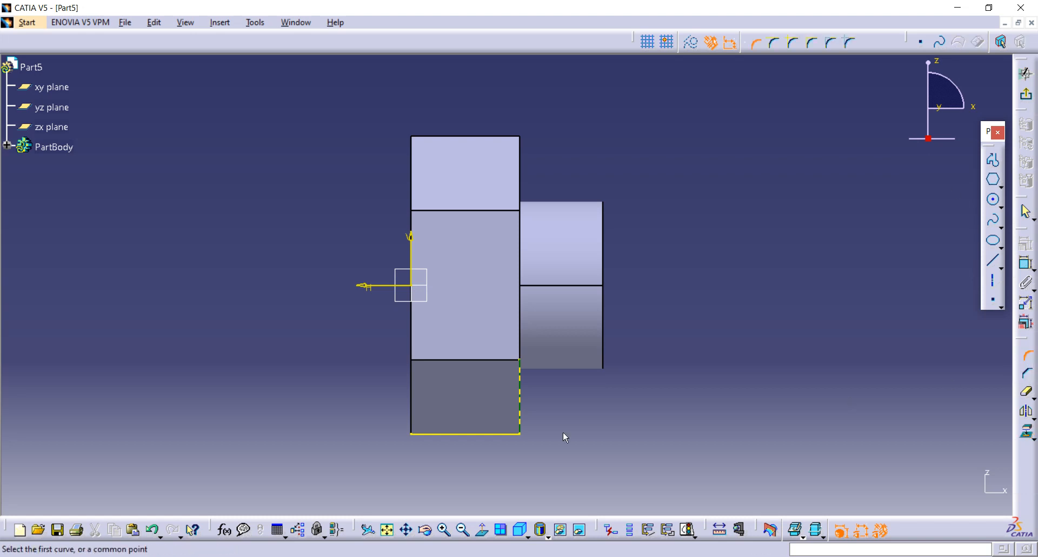
{"action": "left_click", "coordinate": [492, 434]}
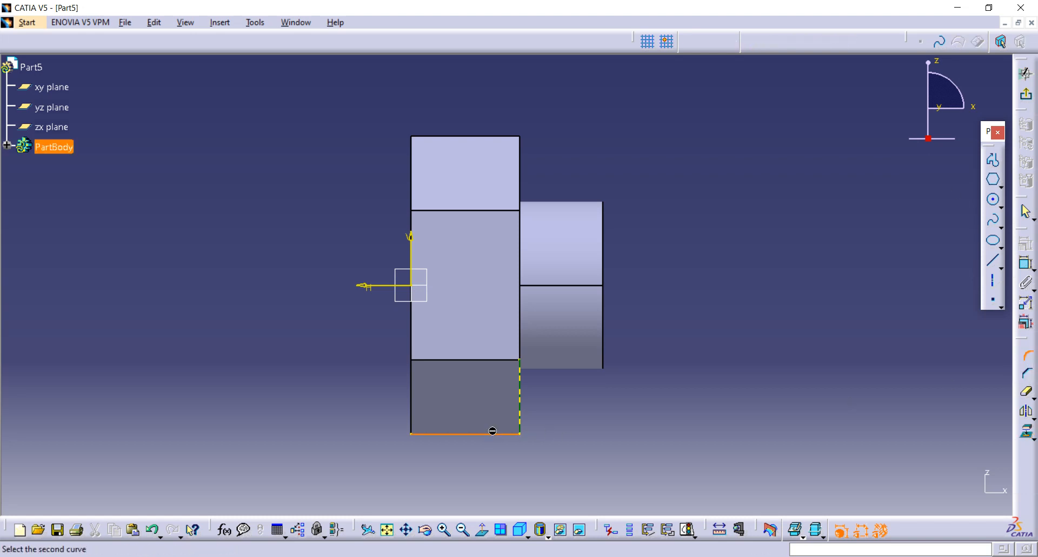
{"action": "left_click", "coordinate": [520, 413]}
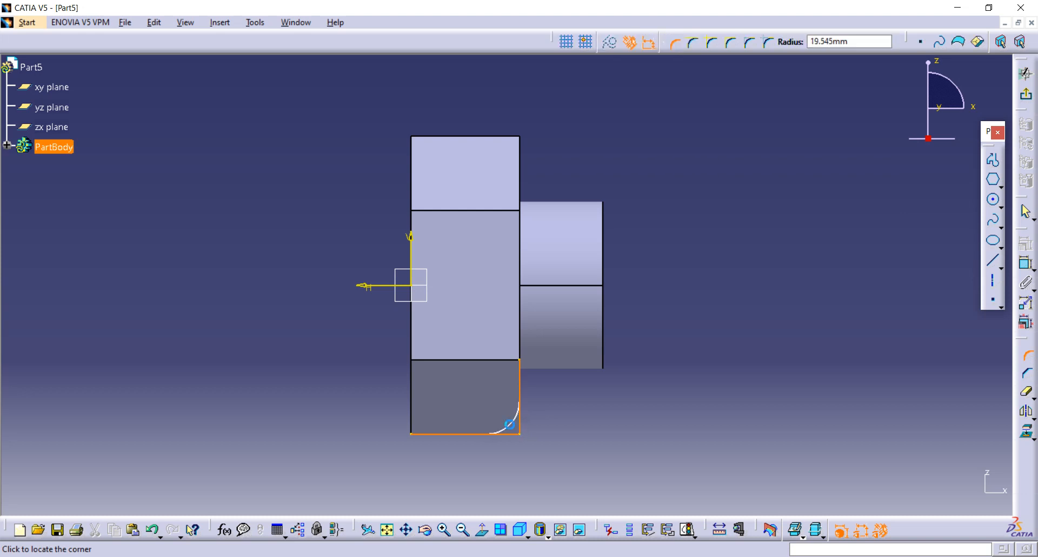
{"action": "left_click", "coordinate": [509, 424]}
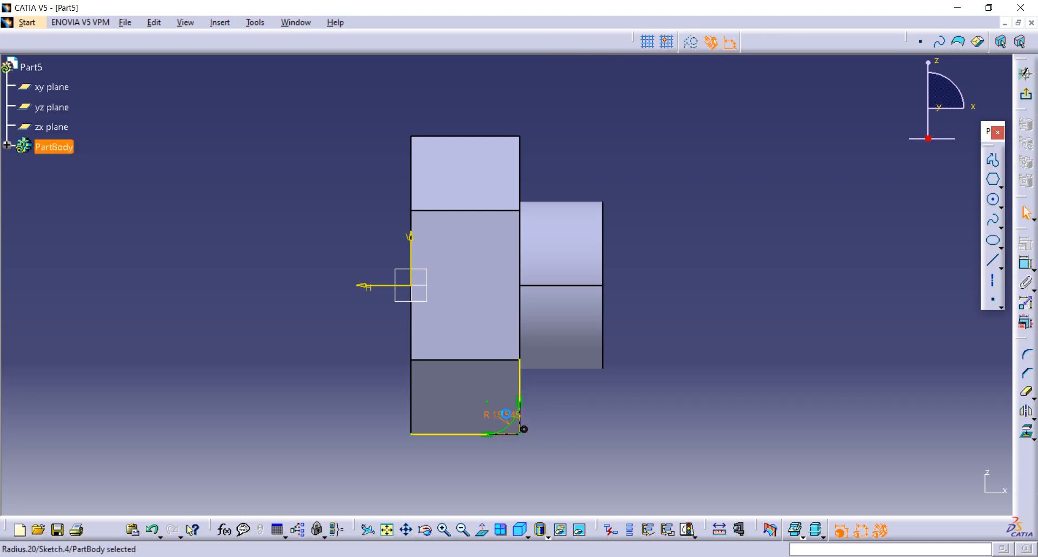
Set the sketch corner's radius to 15 mm.
{"action": "double_click", "coordinate": [509, 419]}
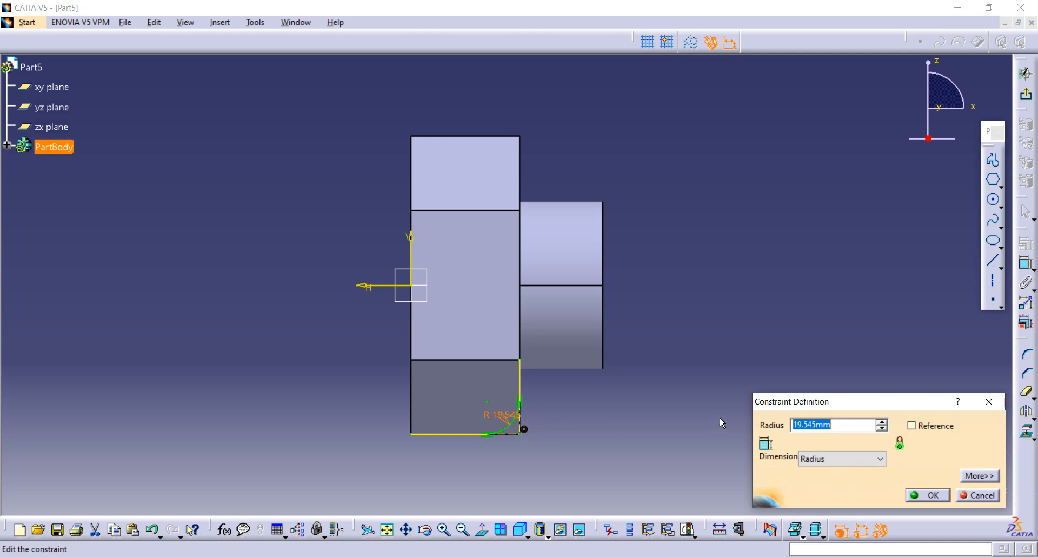
{"action": "key", "text": "BackSpace"}
{"action": "type", "text": "15"}
{"action": "key", "text": "Return"}
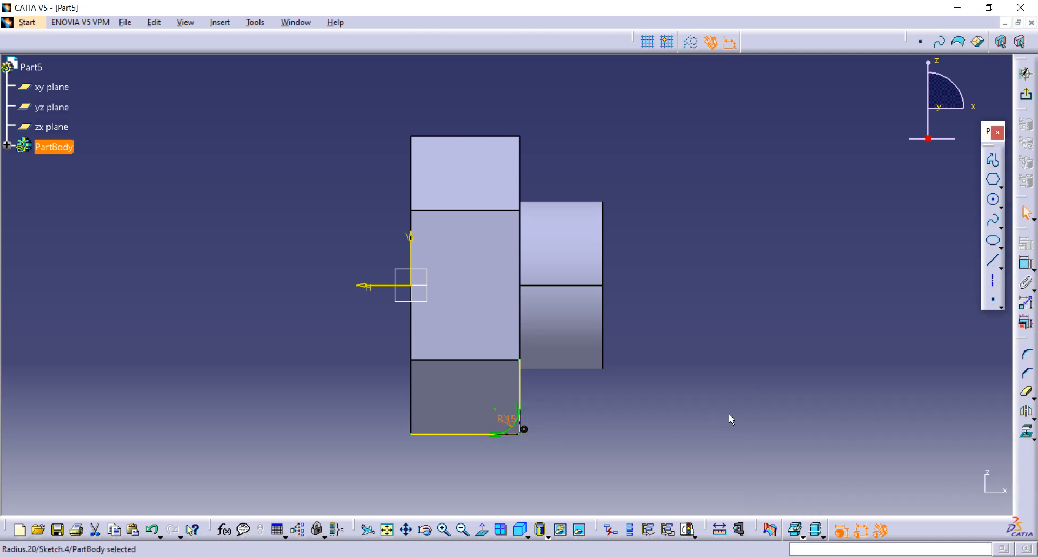
Close the contour outside the pad with a three-segment profile joining the projected edges' free ends, its last segments about 49 and 56 mm long.
{"action": "left_click", "coordinate": [993, 179]}
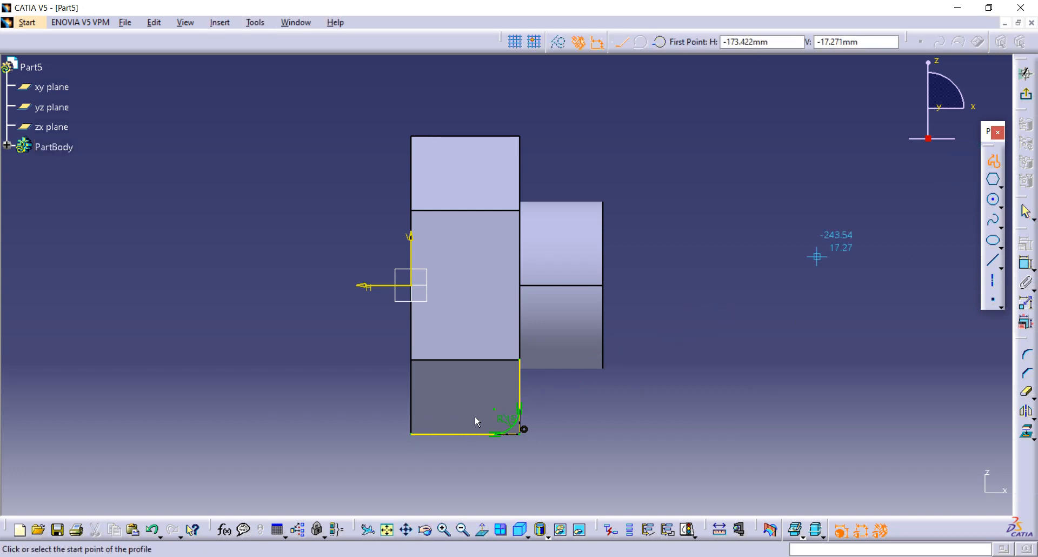
{"action": "left_click", "coordinate": [412, 434]}
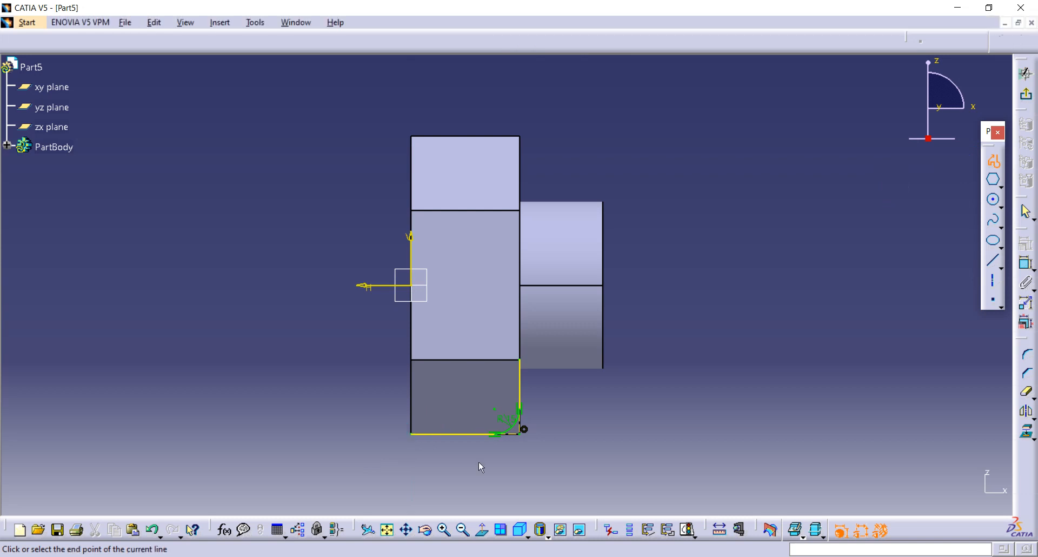
{"action": "left_click", "coordinate": [509, 476]}
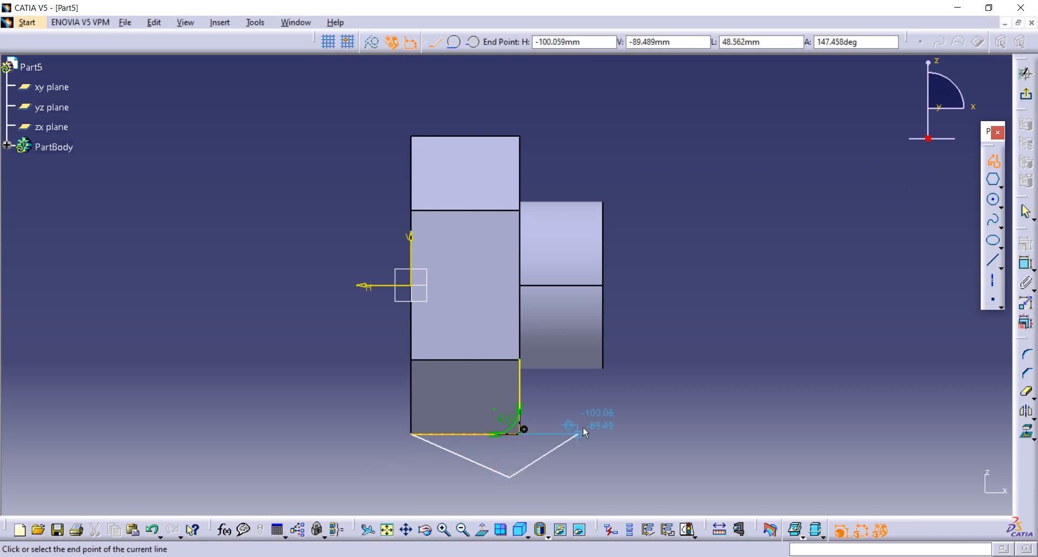
{"action": "left_click", "coordinate": [582, 430]}
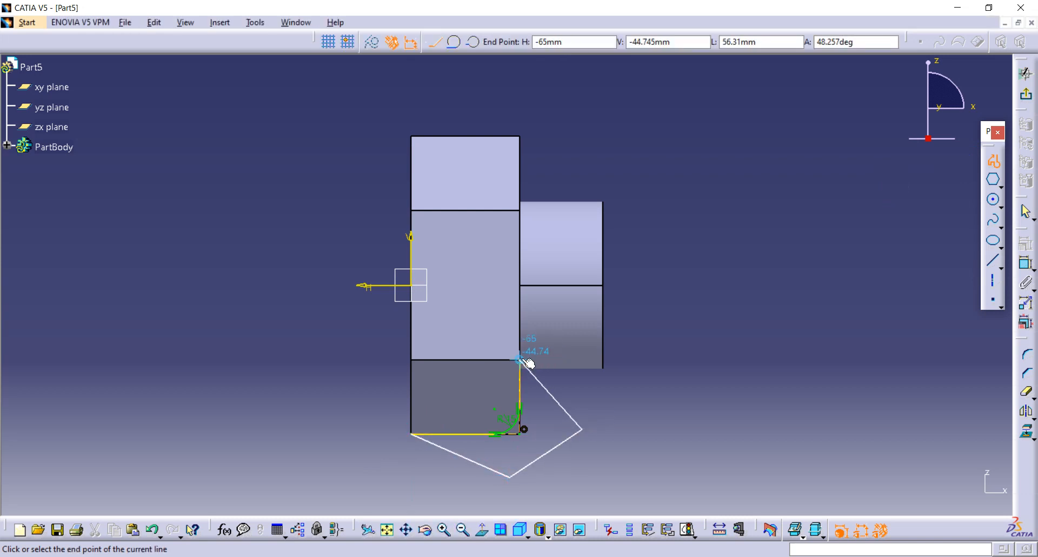
{"action": "left_click", "coordinate": [521, 359]}
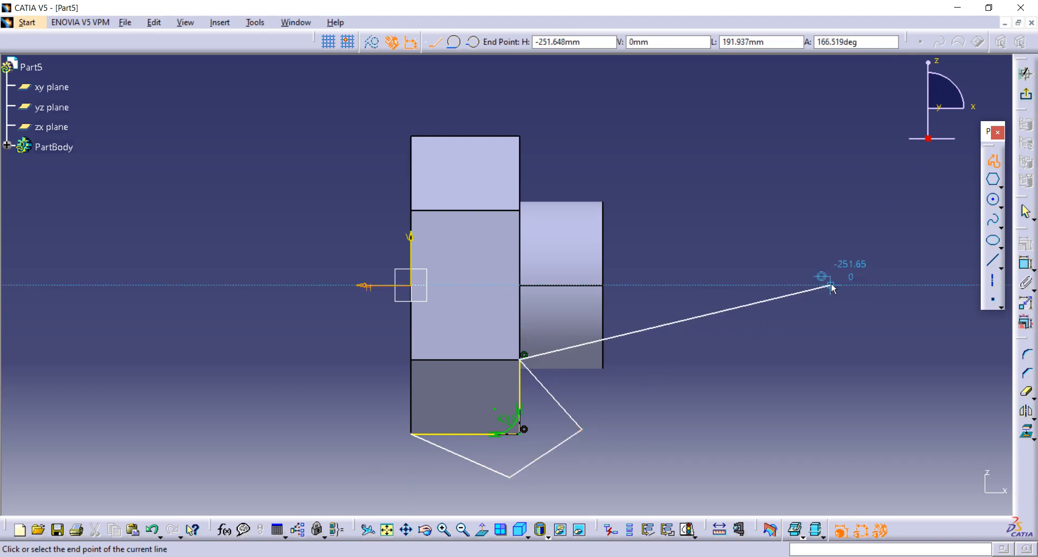
{"action": "key", "text": "Escape"}
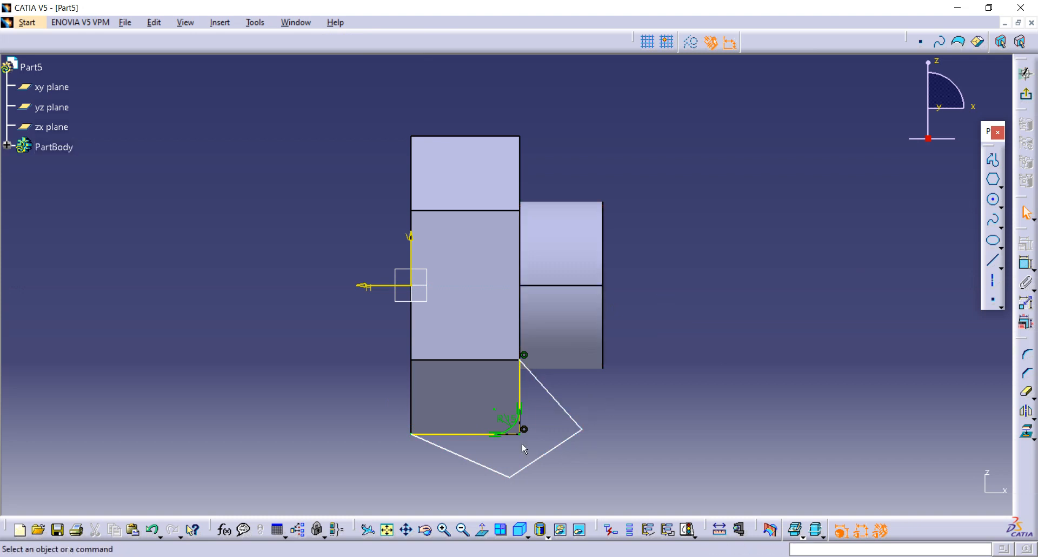
Exit the sketch and cut its profile as a 360° groove around the bore's axis to round the hexagon's boss-side corners.
{"action": "left_click", "coordinate": [1023, 96]}
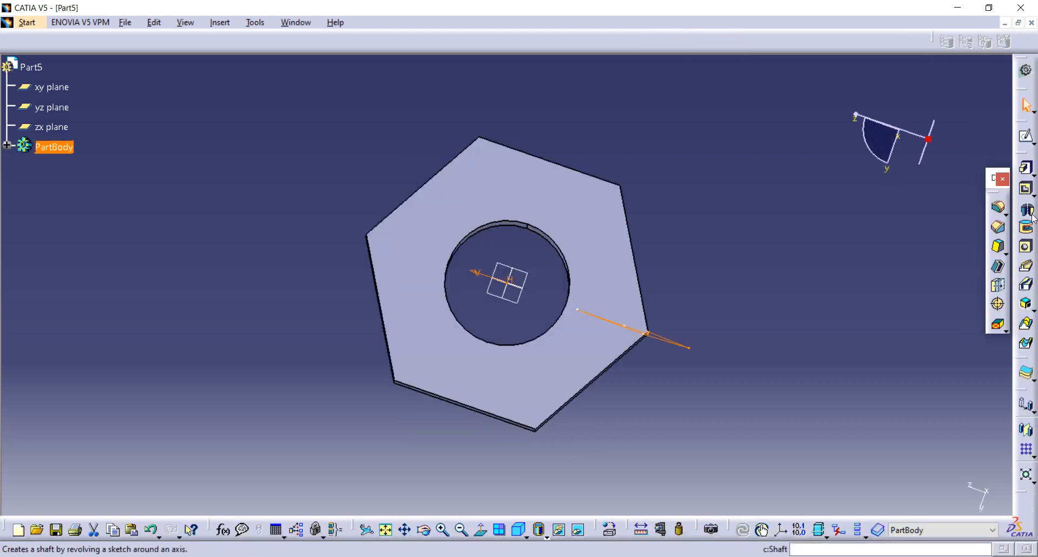
{"action": "left_click", "coordinate": [1026, 226]}
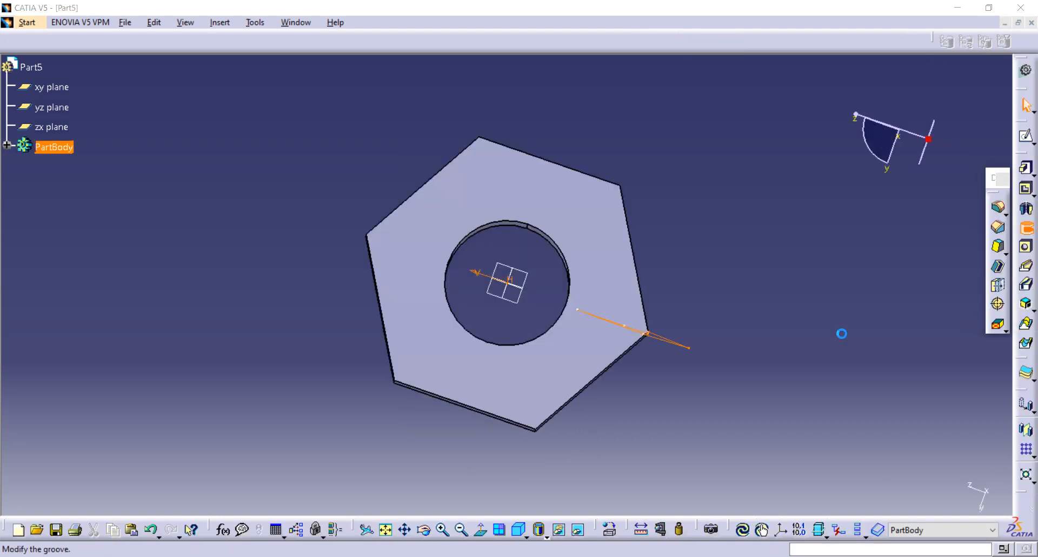
{"action": "middle_click_drag", "start_coordinate": [466, 403], "coordinate": [510, 238]}
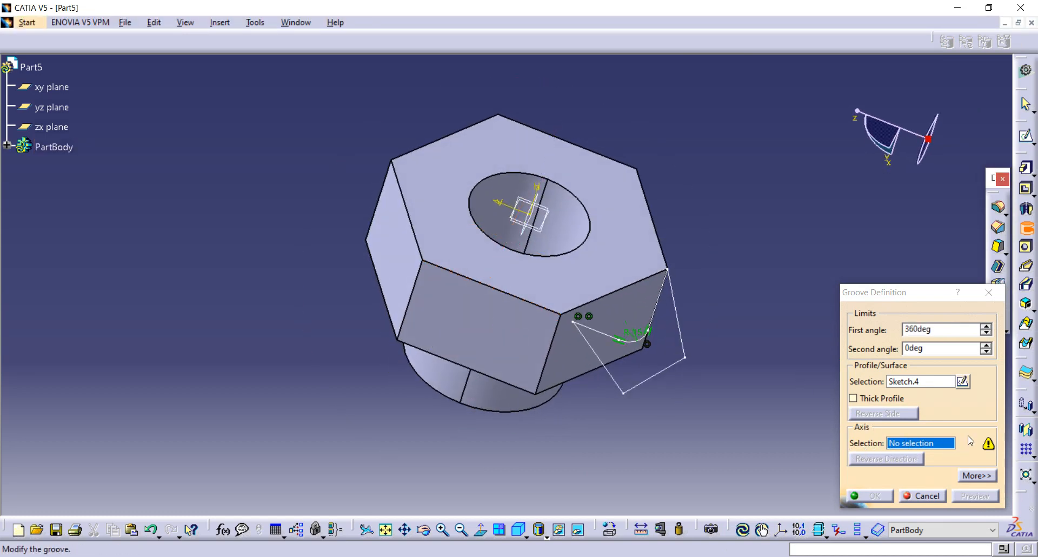
{"action": "left_click", "coordinate": [544, 217]}
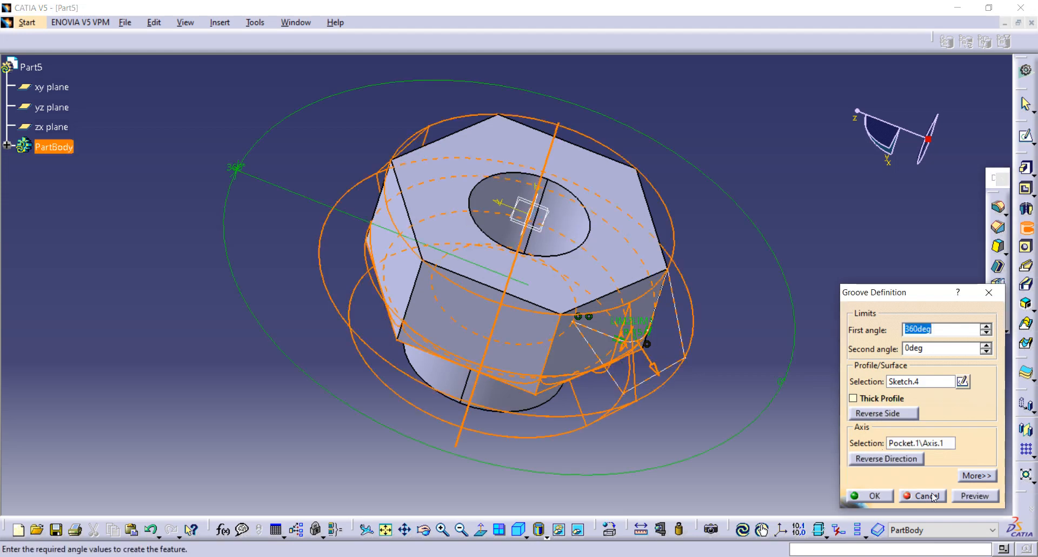
{"action": "left_click", "coordinate": [967, 496]}
{"action": "middle_click_drag", "start_coordinate": [575, 433], "coordinate": [559, 329]}
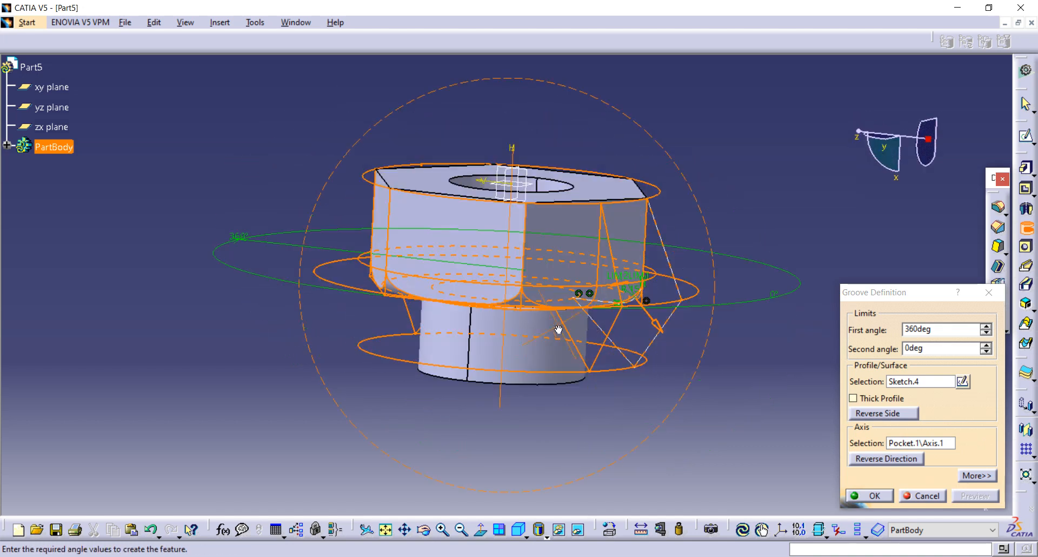
{"action": "left_click", "coordinate": [862, 497]}
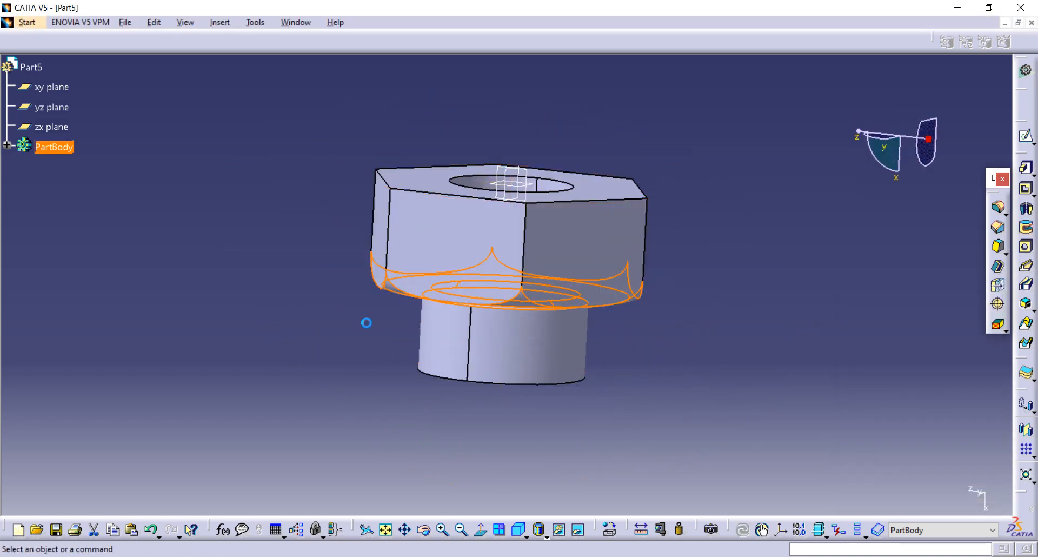
{"action": "middle_click_drag", "start_coordinate": [340, 287], "coordinate": [656, 296]}
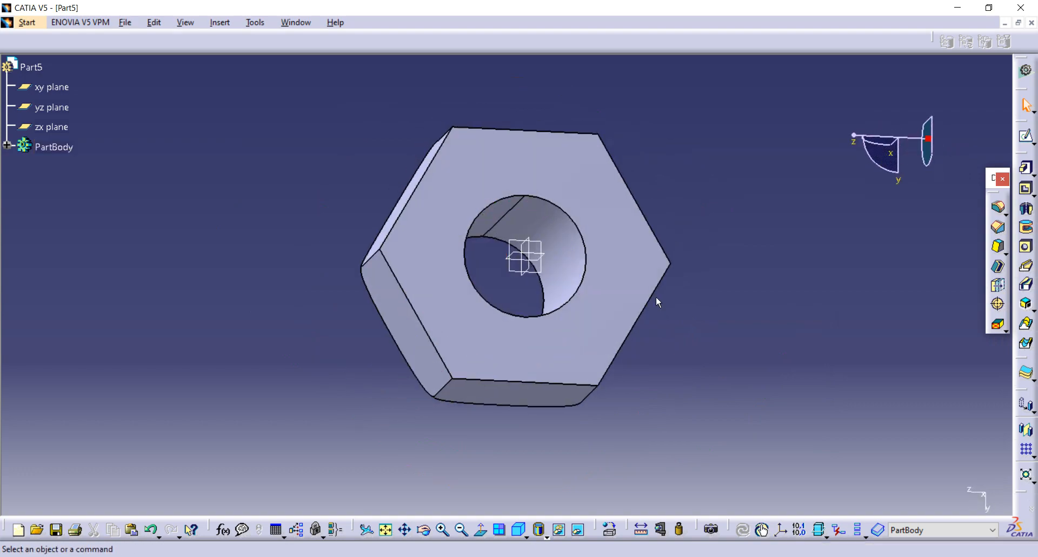